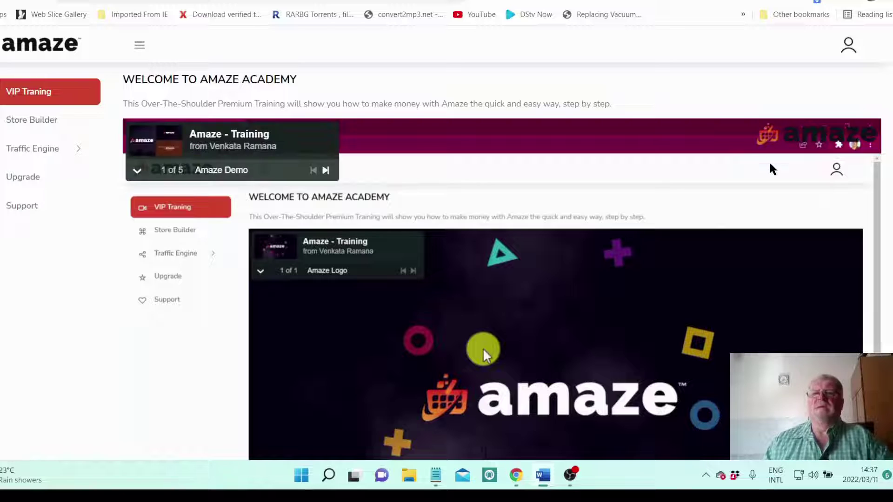
pyautogui.scroll(-2, 770, 167)
pyautogui.scroll(-2, 766, 184)
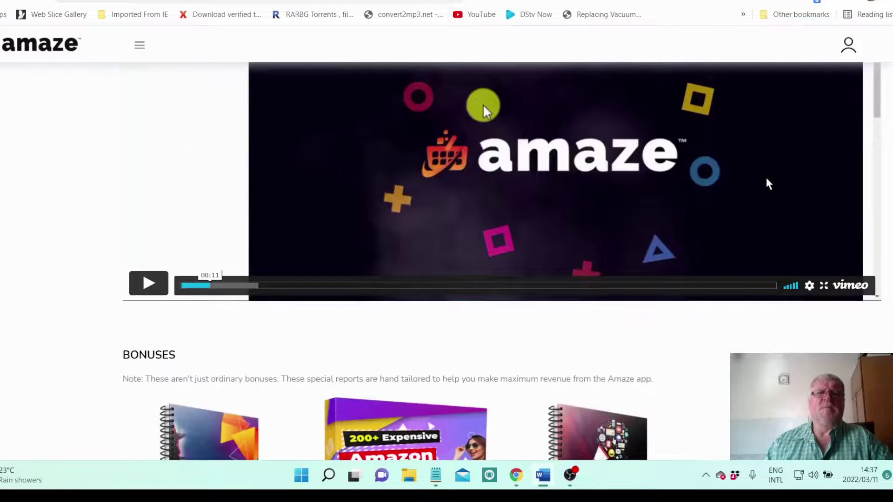
pyautogui.scroll(-2, 766, 185)
pyautogui.scroll(-2, 766, 185)
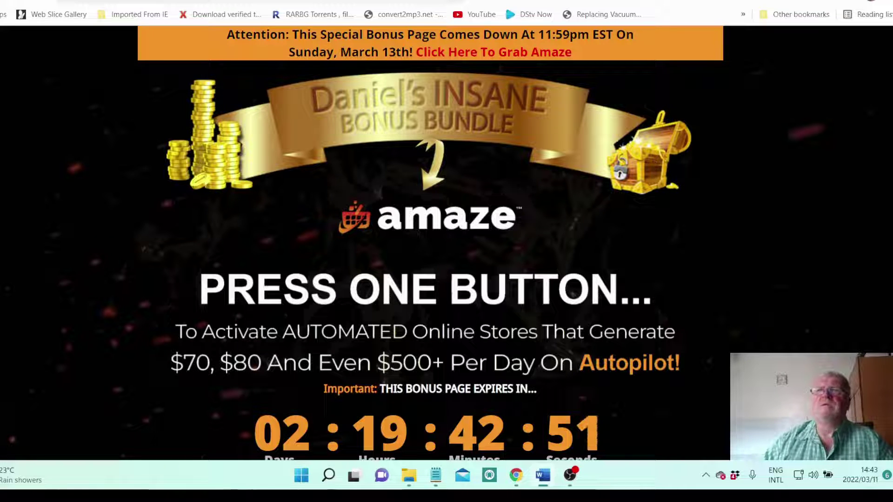
pyautogui.scroll(-4, 782, 286)
pyautogui.scroll(-3, 776, 276)
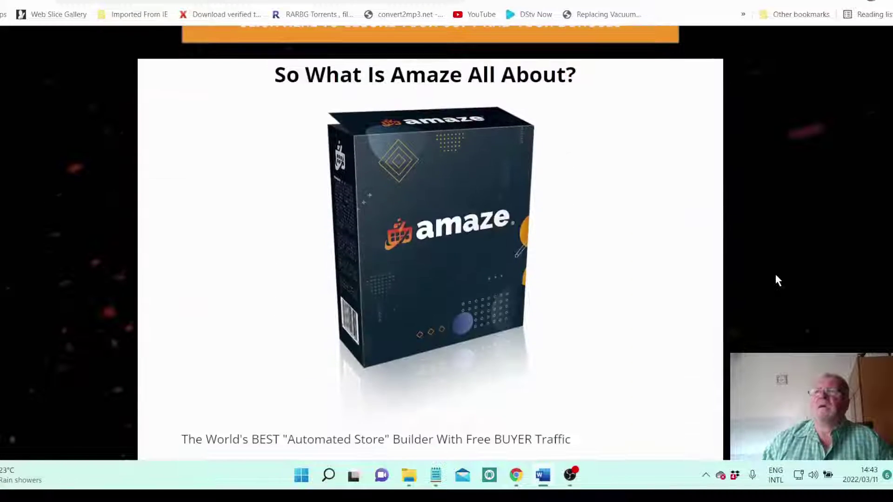
pyautogui.scroll(-3, 775, 277)
pyautogui.scroll(-3, 773, 278)
pyautogui.scroll(-3, 772, 277)
pyautogui.scroll(-2, 772, 276)
pyautogui.scroll(-1, 769, 277)
pyautogui.scroll(-3, 770, 276)
pyautogui.scroll(-4, 769, 276)
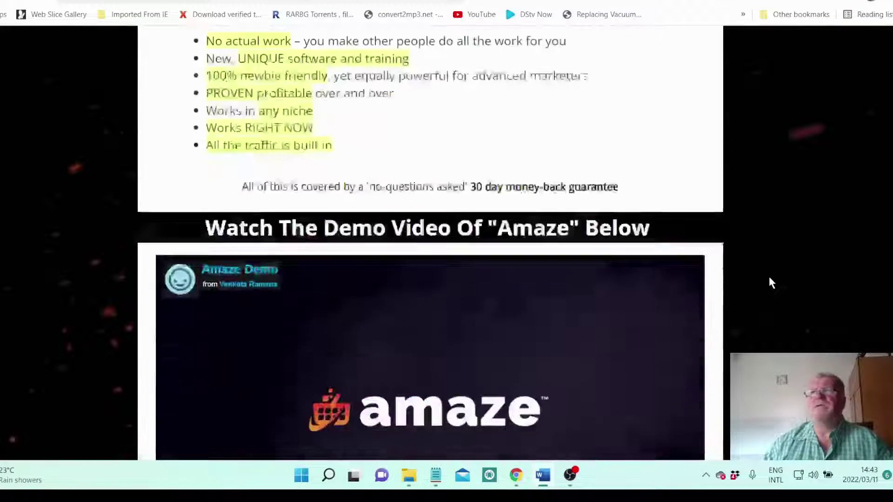
pyautogui.scroll(-1, 769, 276)
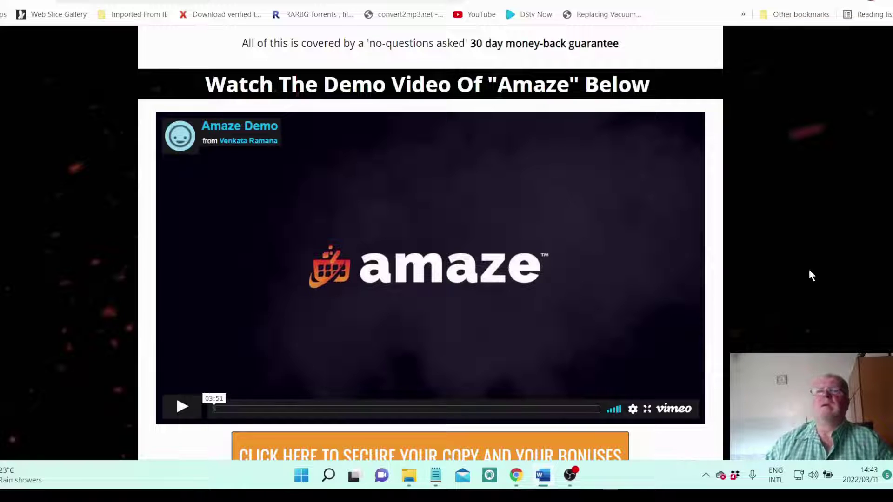
pyautogui.moveTo(593, 285)
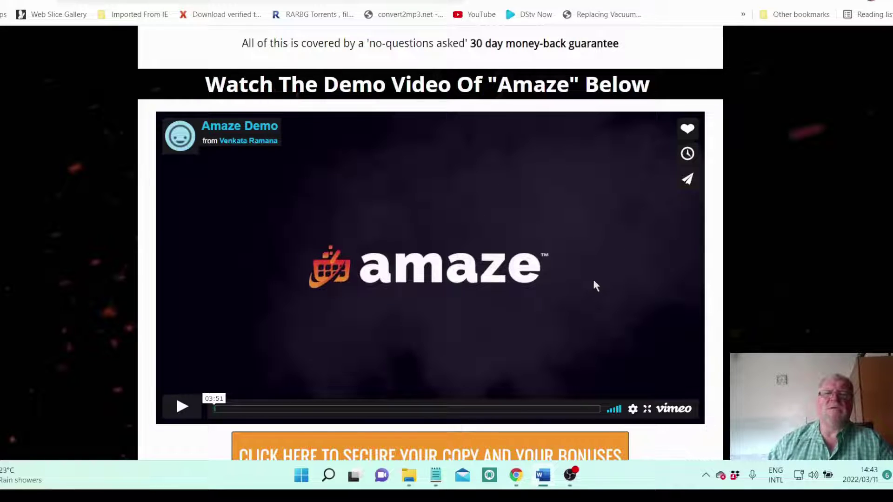
pyautogui.scroll(-1, 599, 281)
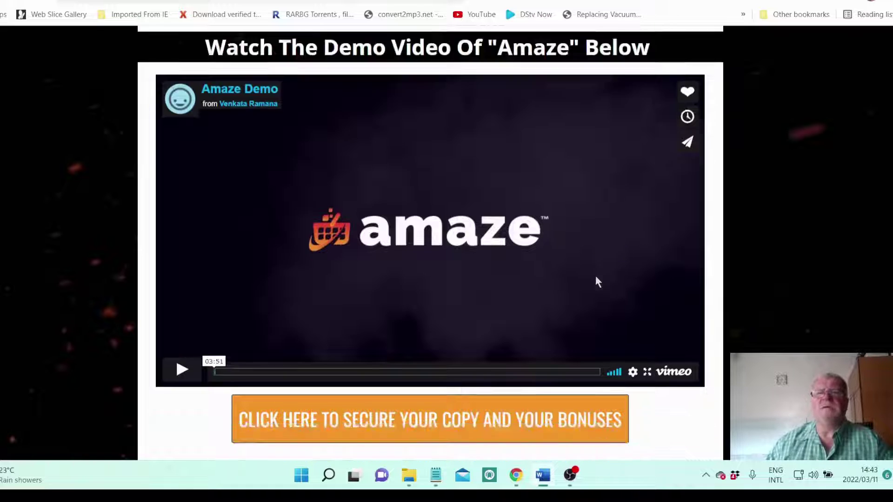
pyautogui.scroll(-3, 595, 280)
pyautogui.scroll(-2, 596, 279)
pyautogui.scroll(-1, 596, 278)
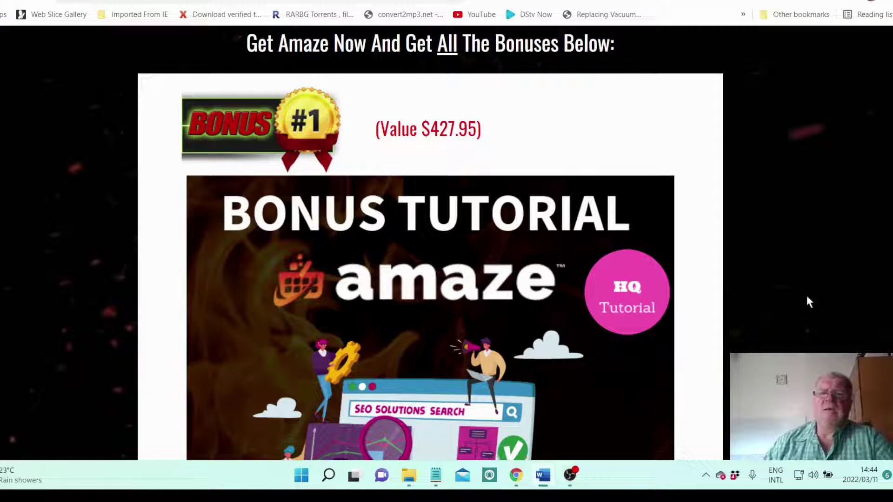
pyautogui.scroll(-1, 806, 283)
pyautogui.scroll(-3, 806, 283)
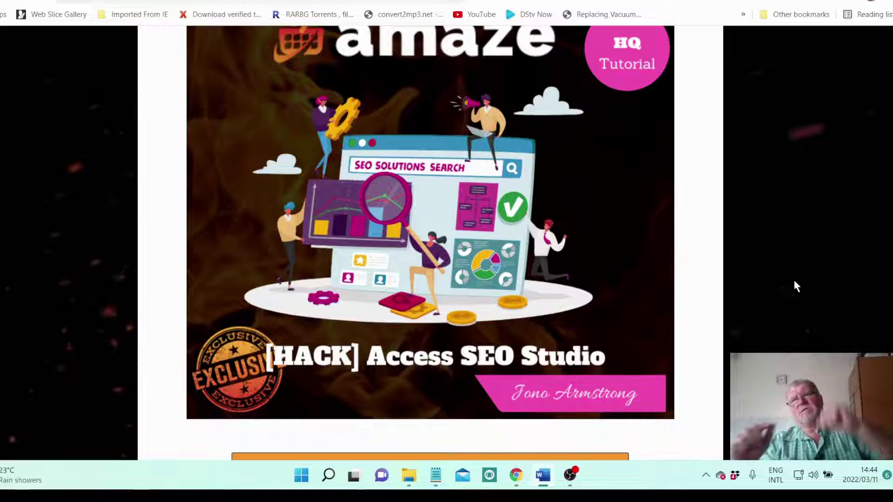
pyautogui.scroll(-4, 794, 280)
pyautogui.scroll(3, 795, 275)
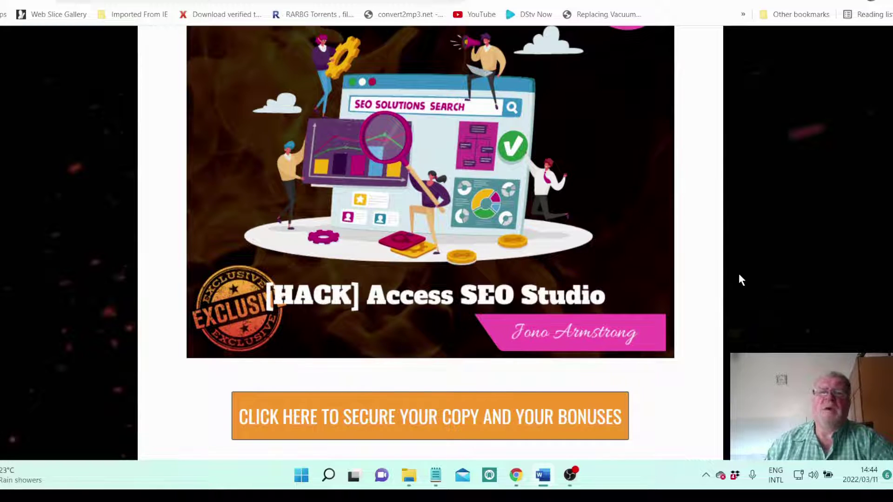
pyautogui.scroll(-5, 733, 282)
pyautogui.scroll(-2, 727, 287)
pyautogui.scroll(-1, 728, 286)
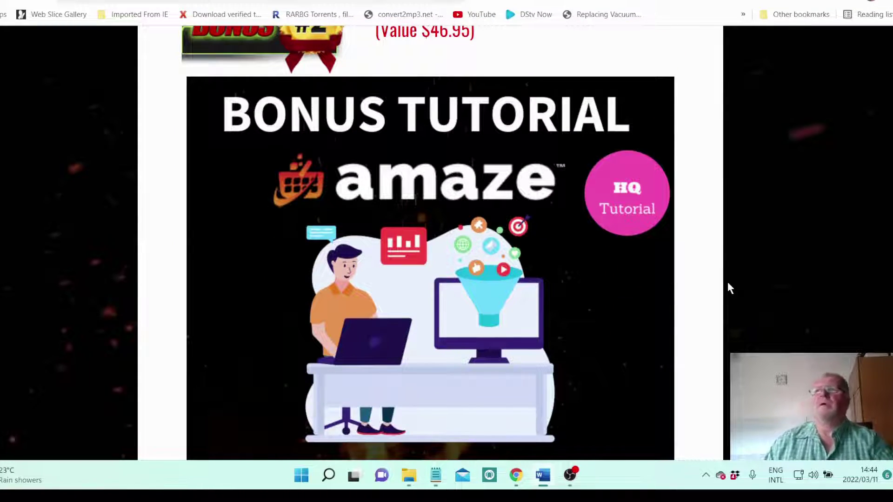
pyautogui.scroll(-2, 728, 286)
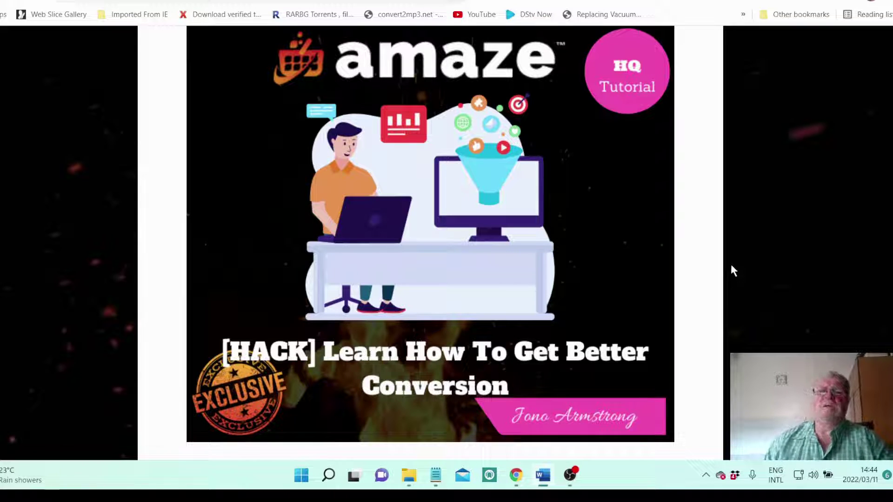
pyautogui.scroll(-3, 731, 265)
pyautogui.scroll(-3, 747, 277)
pyautogui.scroll(-2, 747, 277)
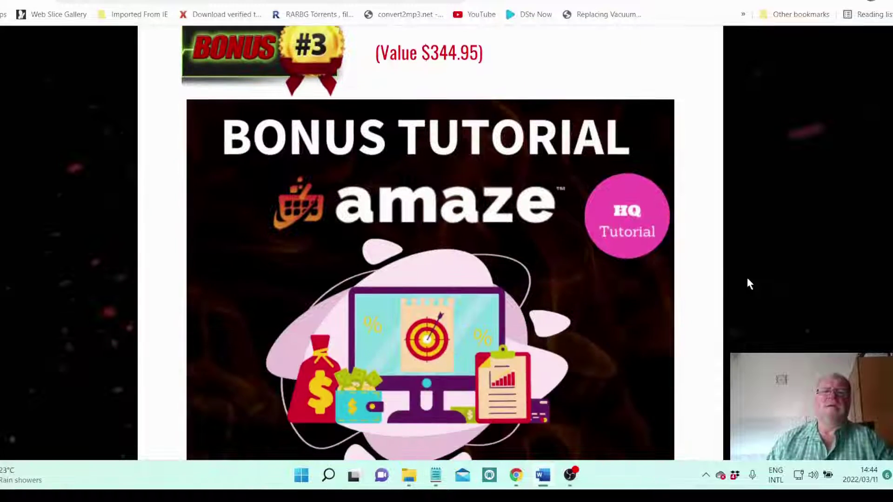
pyautogui.scroll(-2, 747, 277)
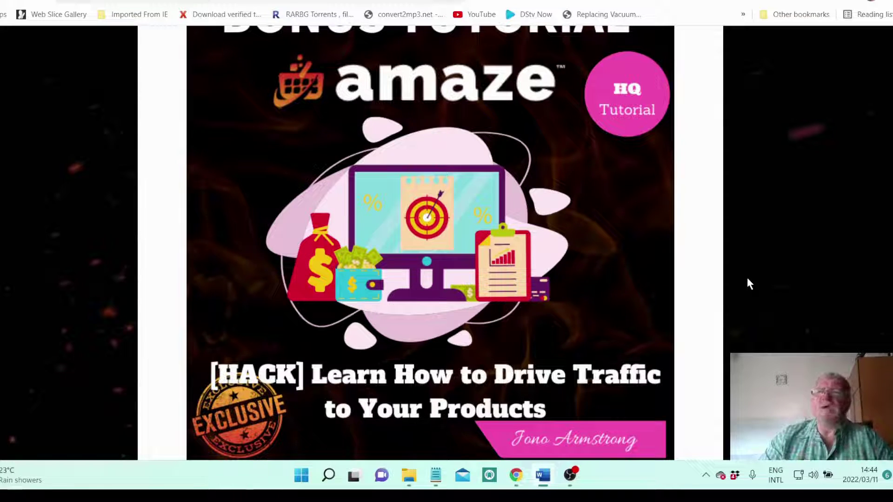
pyautogui.scroll(-1, 747, 278)
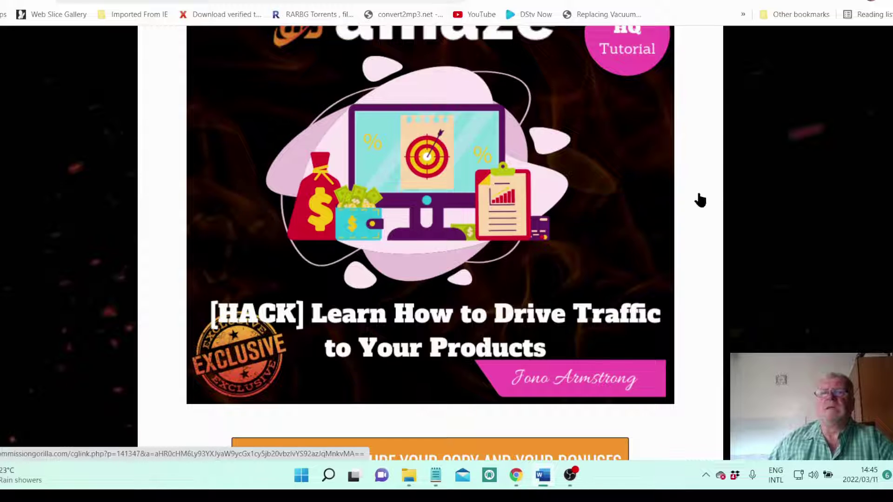
pyautogui.scroll(-1, 734, 194)
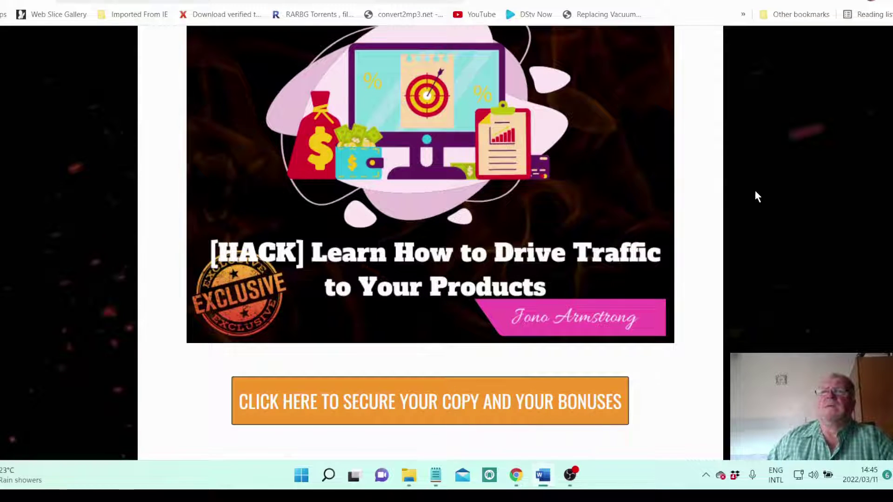
pyautogui.scroll(-2, 755, 190)
pyautogui.scroll(-3, 773, 193)
pyautogui.scroll(-2, 772, 201)
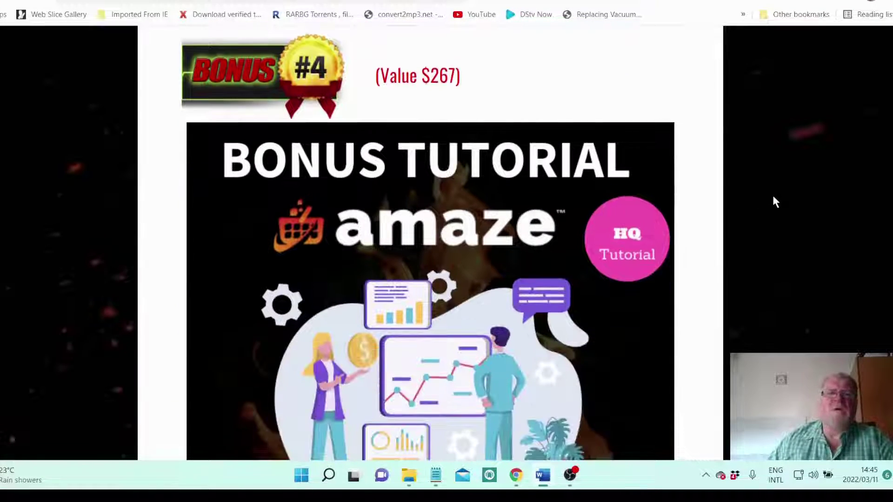
pyautogui.scroll(-1, 773, 201)
pyautogui.scroll(-1, 773, 201)
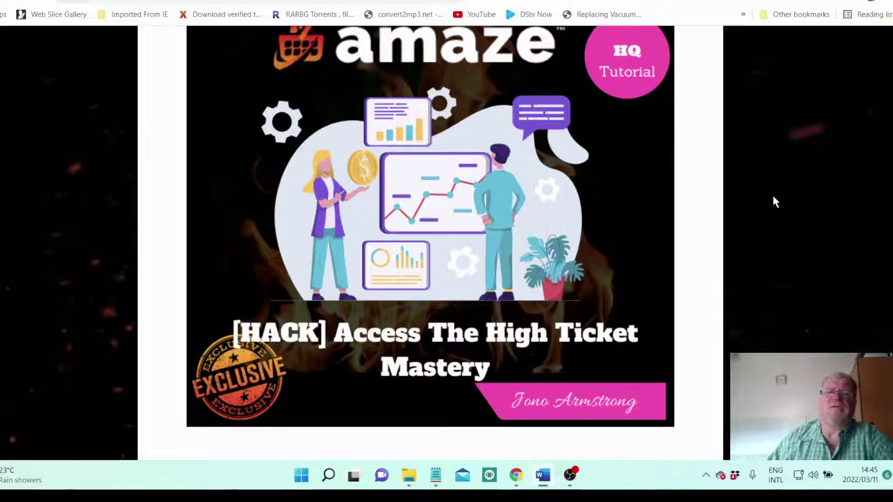
pyautogui.scroll(-5, 726, 216)
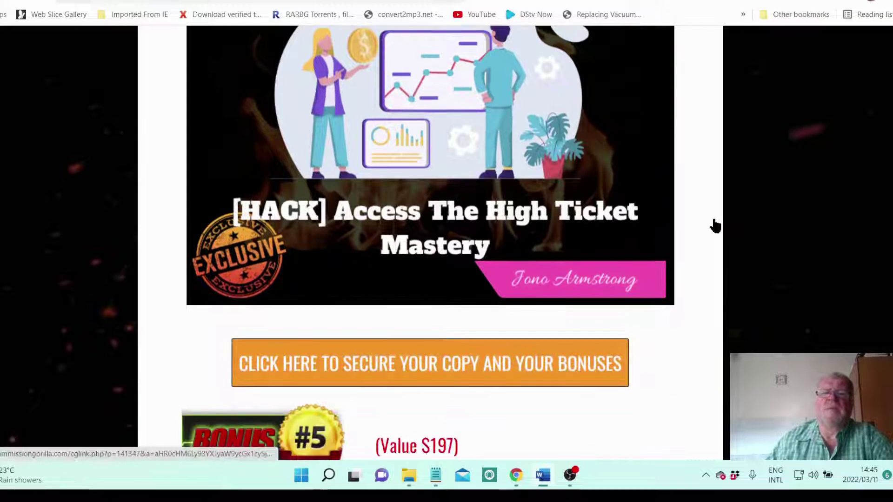
pyautogui.scroll(-3, 713, 219)
pyautogui.scroll(-1, 713, 219)
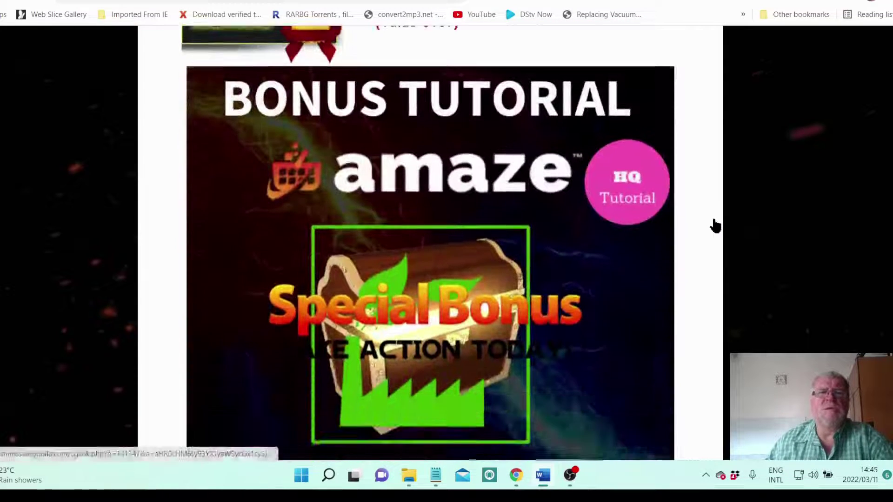
pyautogui.scroll(-1, 715, 226)
pyautogui.scroll(3, 715, 226)
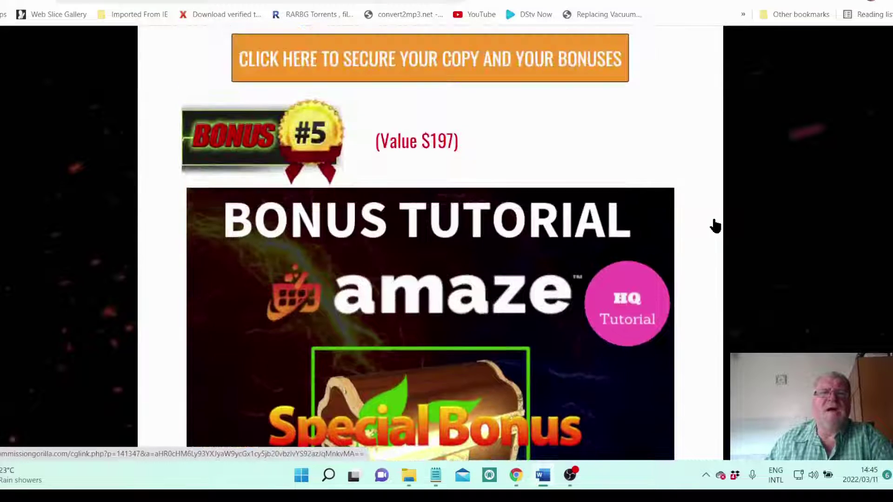
pyautogui.scroll(-1, 716, 226)
pyautogui.scroll(-3, 715, 225)
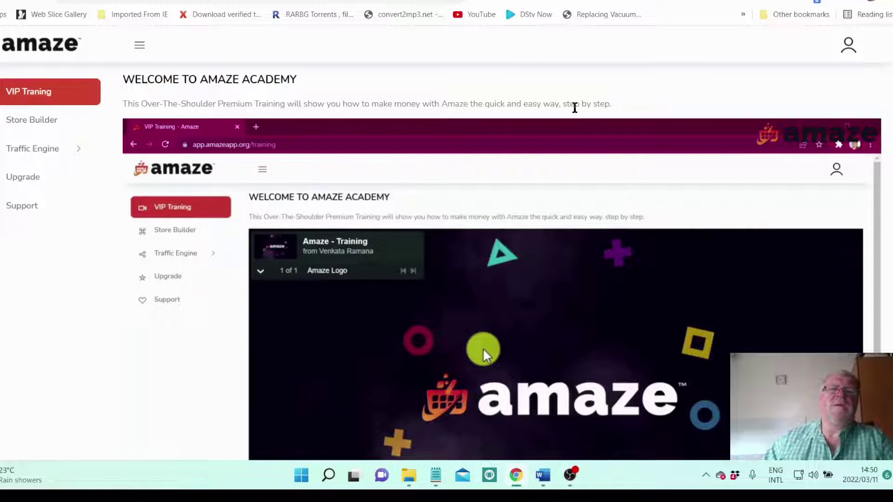
pyautogui.scroll(-2, 623, 250)
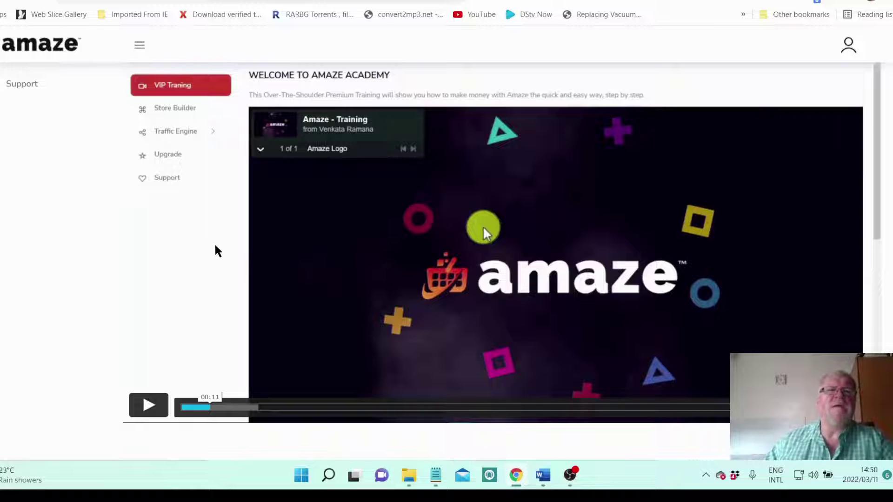
pyautogui.scroll(-2, 216, 250)
pyautogui.scroll(4, 216, 250)
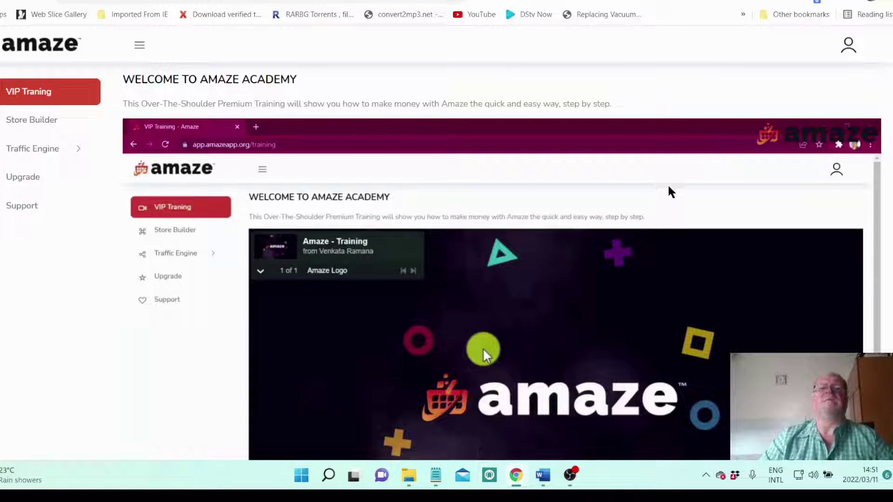
pyautogui.scroll(-1, 663, 182)
pyautogui.scroll(-2, 652, 167)
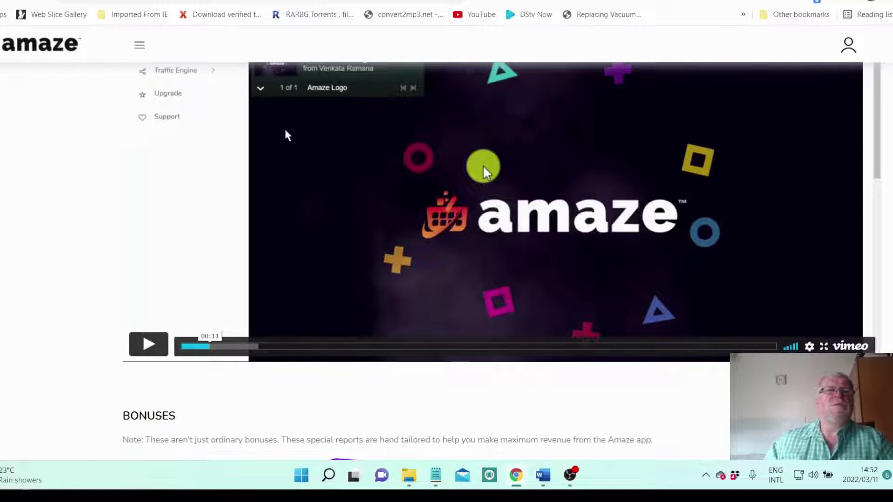
pyautogui.scroll(3, 159, 173)
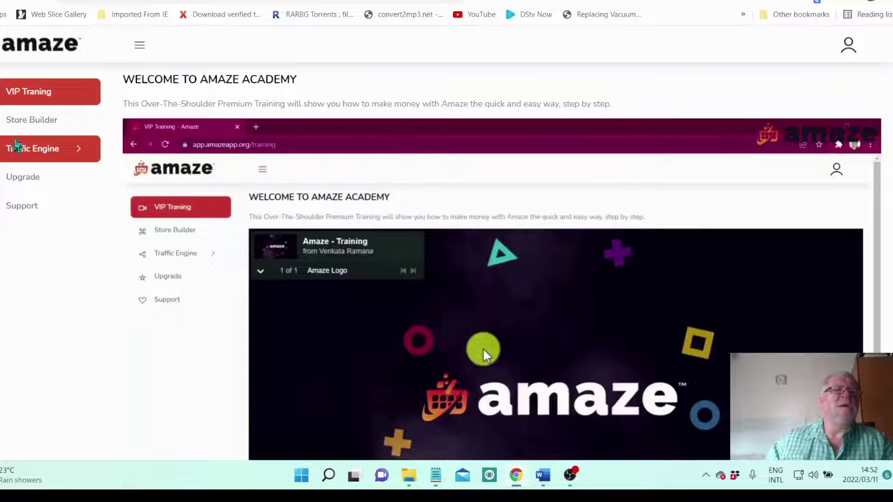
pyautogui.click(28, 126)
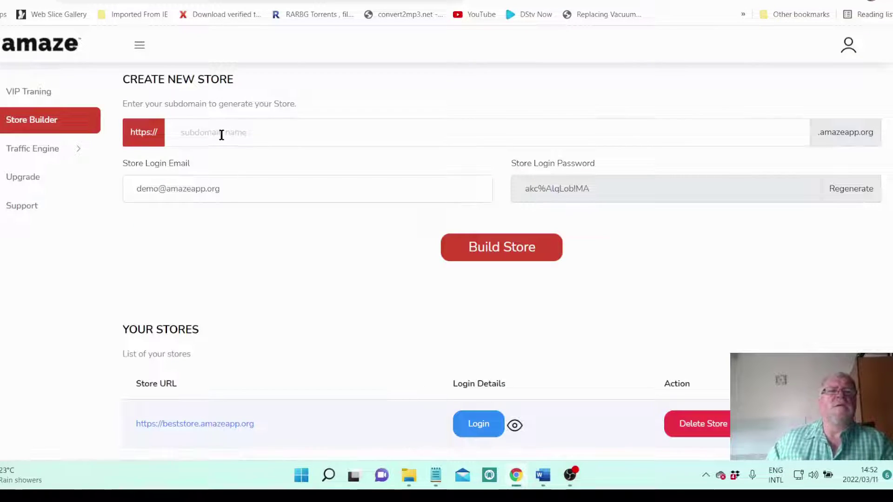
pyautogui.click(220, 134)
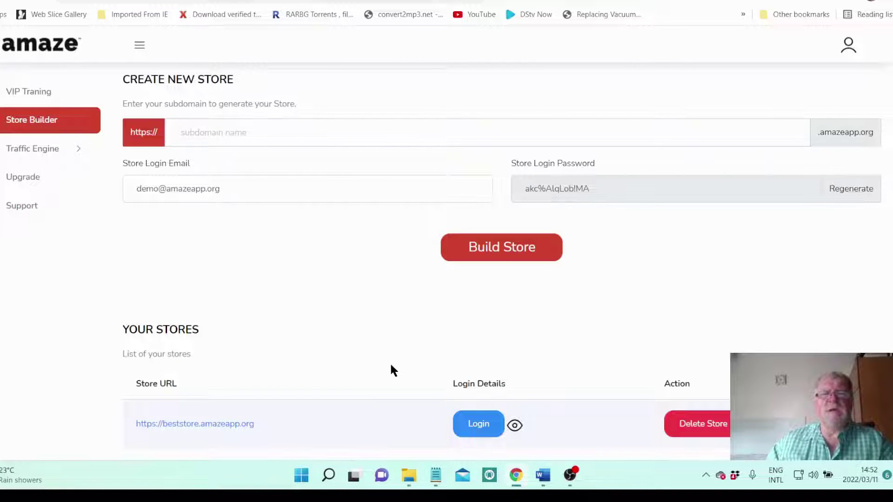
# Step: Cut the saved store name from Notepad and paste it as the subdomain teststore_0110
pyautogui.click(436, 478)
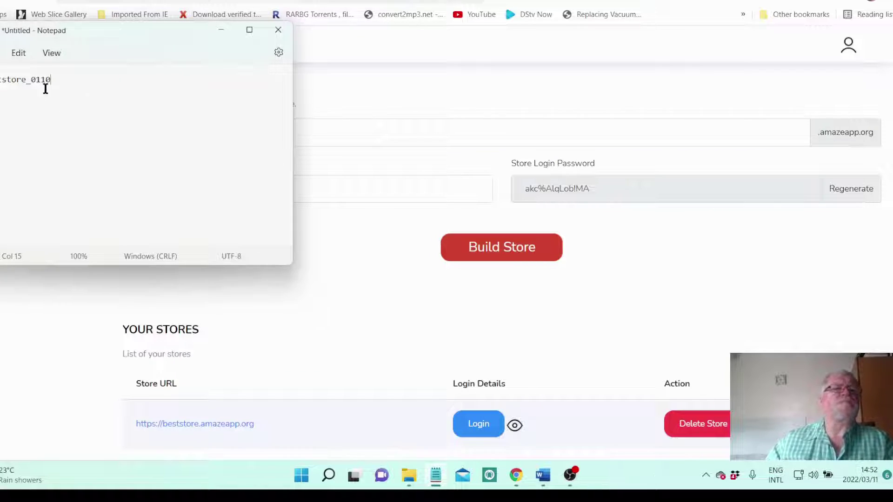
pyautogui.moveTo(50, 80); pyautogui.dragTo(3, 80)
pyautogui.rightClick(9, 81)
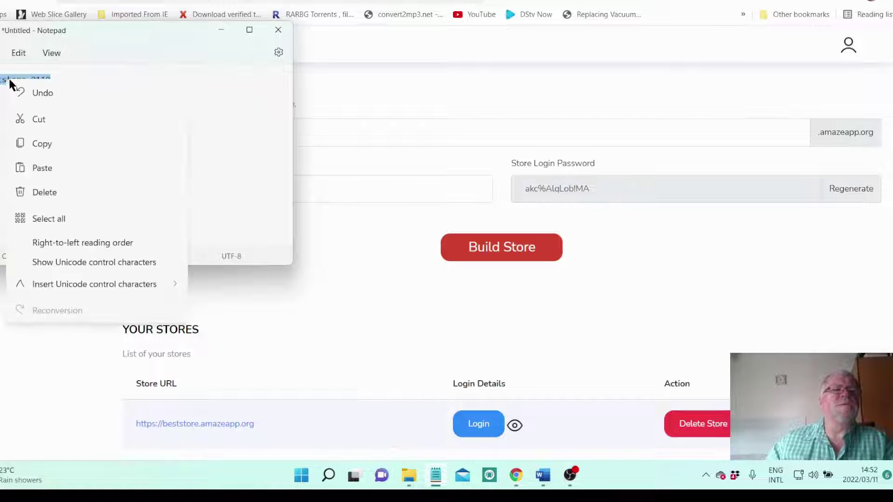
pyautogui.click(63, 119)
pyautogui.click(359, 143)
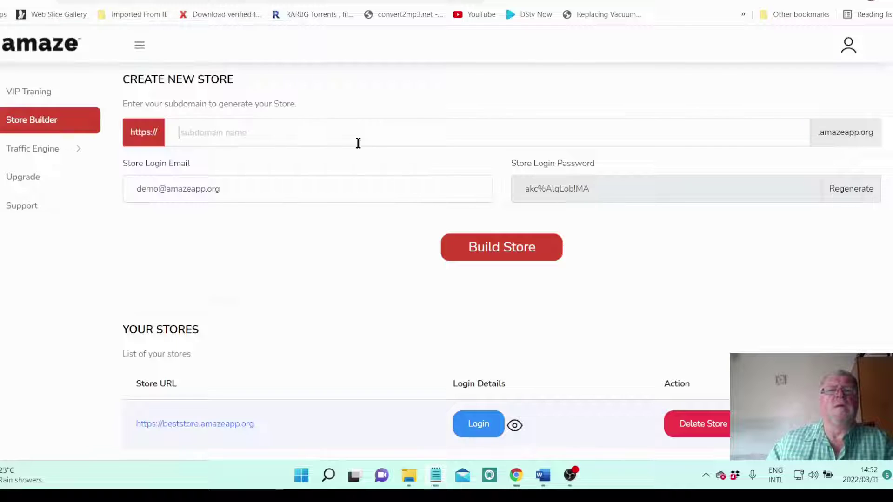
pyautogui.rightClick(198, 138)
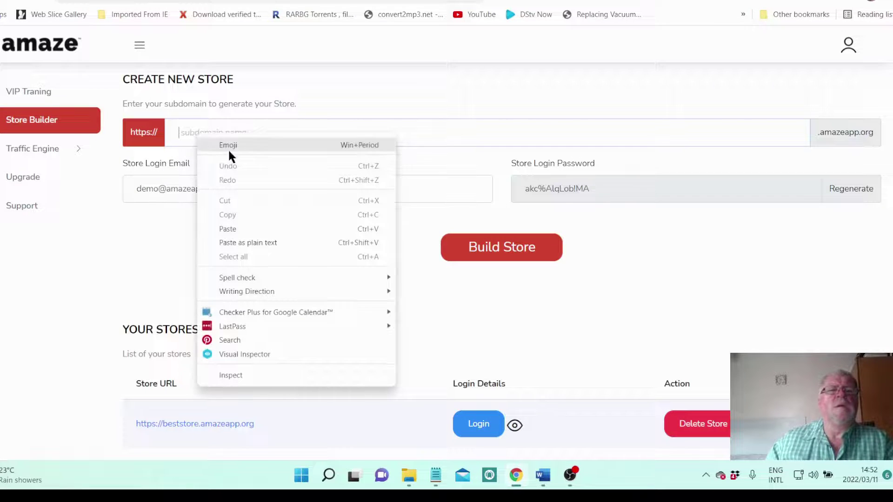
pyautogui.click(240, 228)
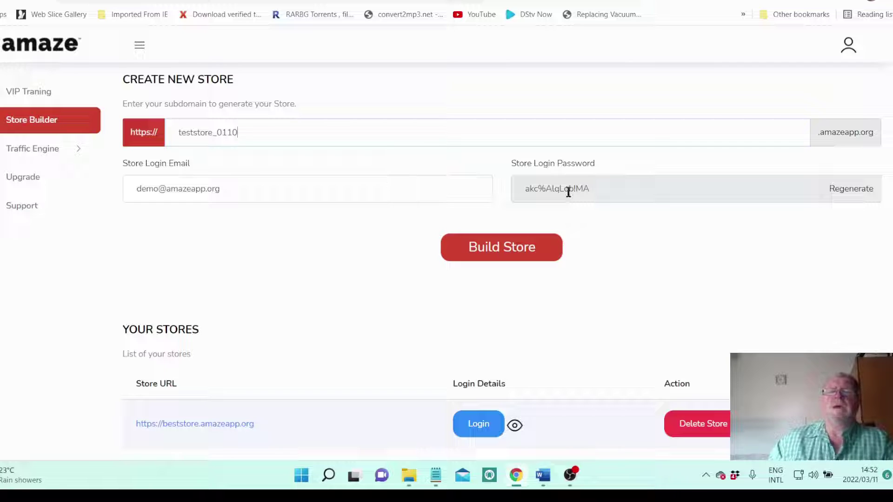
# Step: Copy the generated store password from the form
pyautogui.moveTo(600, 193); pyautogui.dragTo(519, 188)
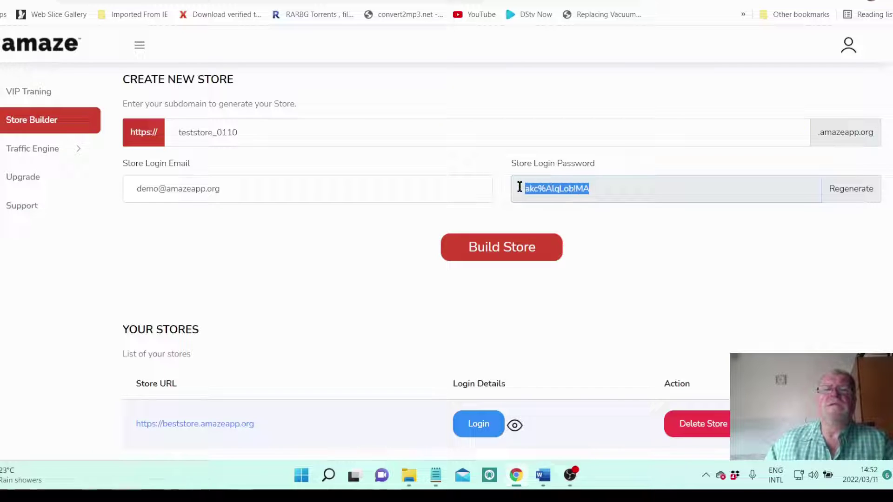
pyautogui.rightClick(538, 186)
pyautogui.click(568, 200)
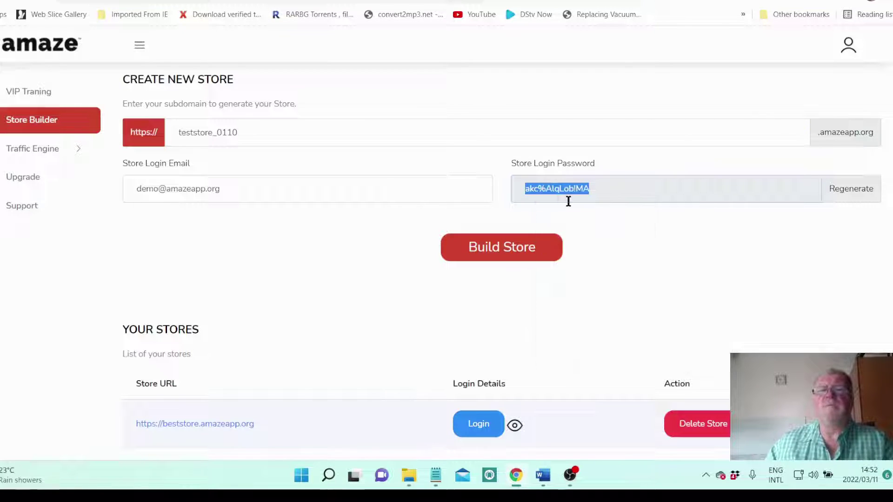
# Step: Paste the store password into Notepad and free a line above it
pyautogui.click(436, 477)
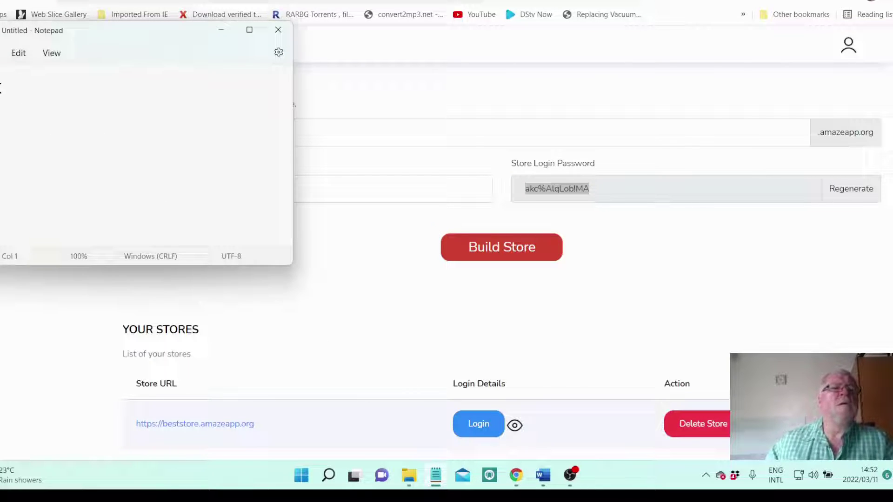
pyautogui.rightClick(7, 90)
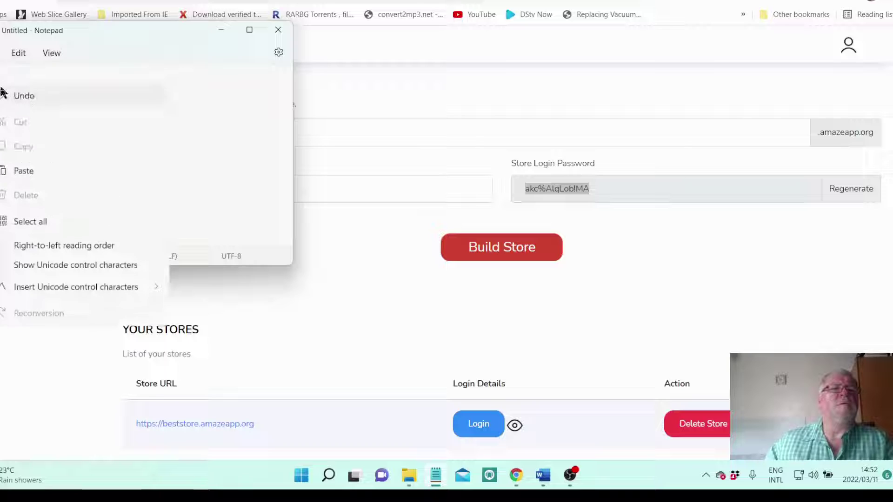
pyautogui.click(10, 171)
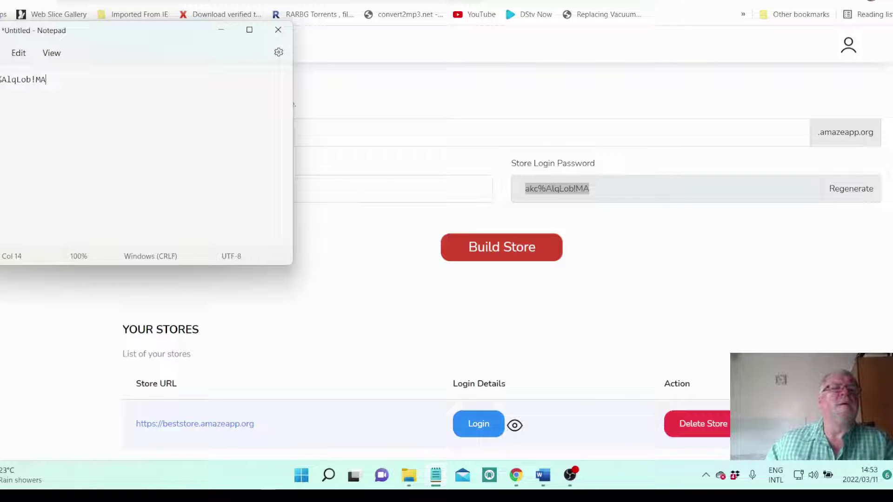
pyautogui.press('Home')
pyautogui.press('Return')
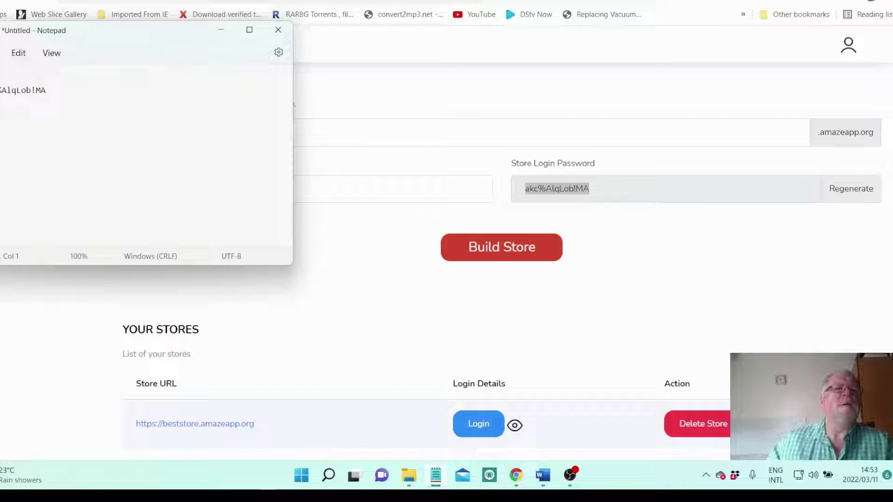
# Step: Copy the store login email from the form and paste it above the password in Notepad
pyautogui.click(349, 196)
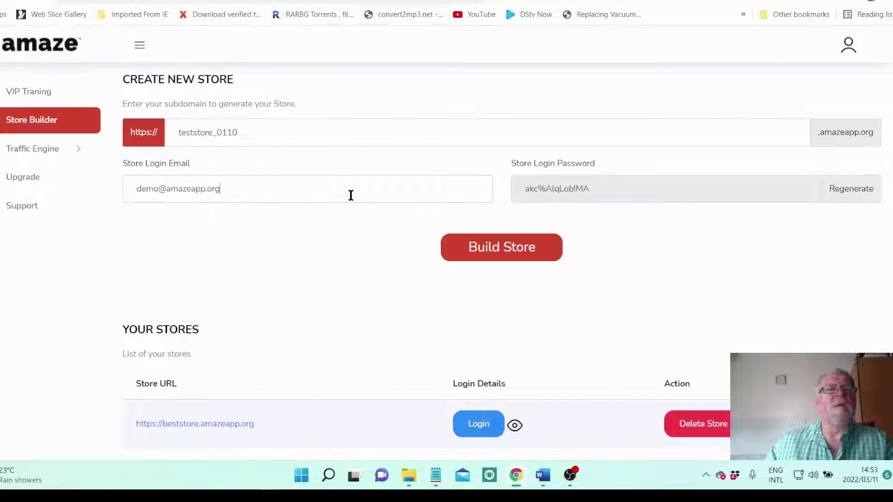
pyautogui.moveTo(223, 189); pyautogui.dragTo(135, 187)
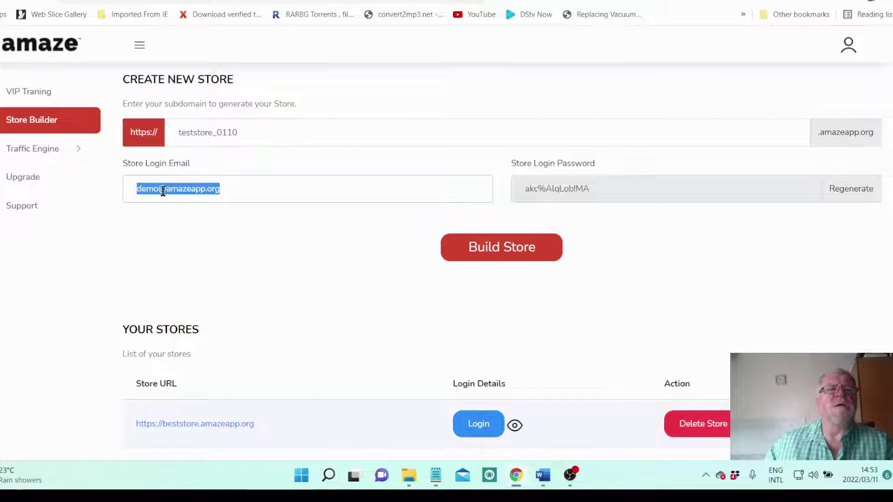
pyautogui.rightClick(163, 191)
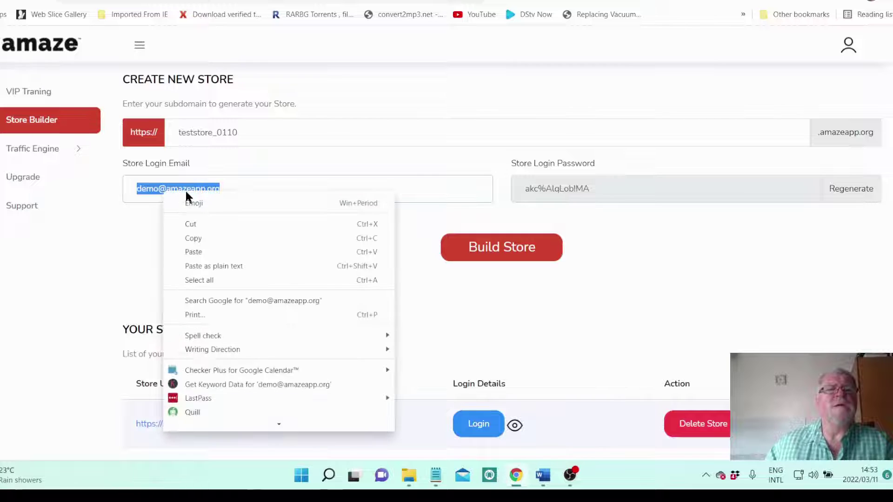
pyautogui.click(221, 240)
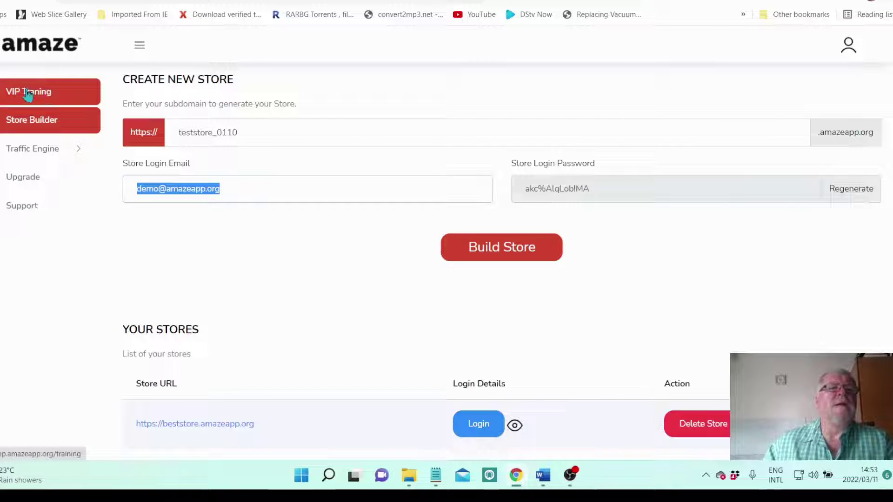
pyautogui.click(435, 475)
pyautogui.rightClick(3, 77)
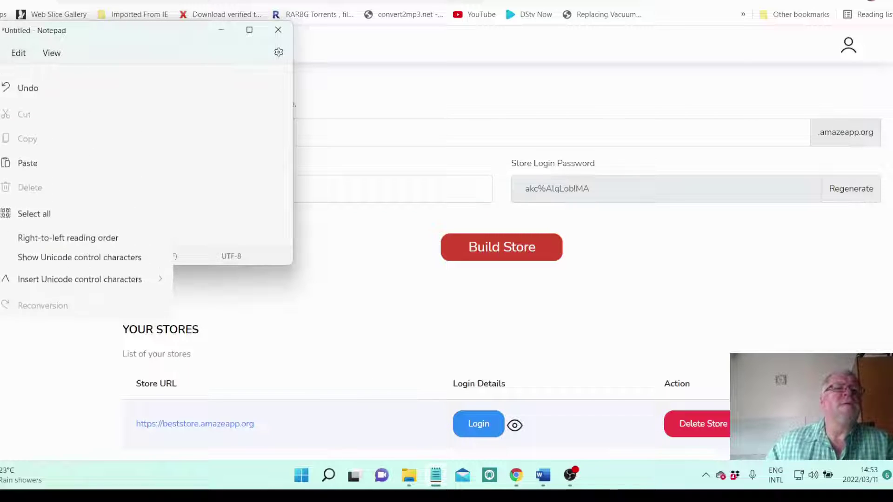
pyautogui.click(42, 164)
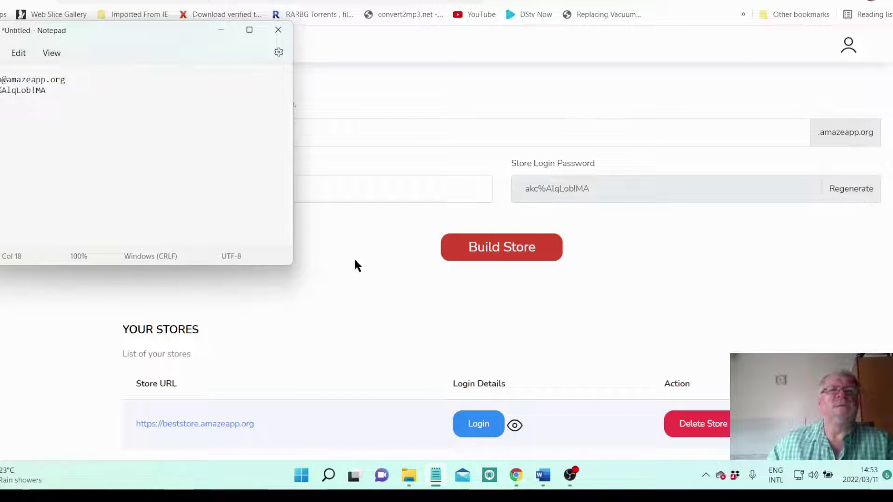
pyautogui.click(340, 239)
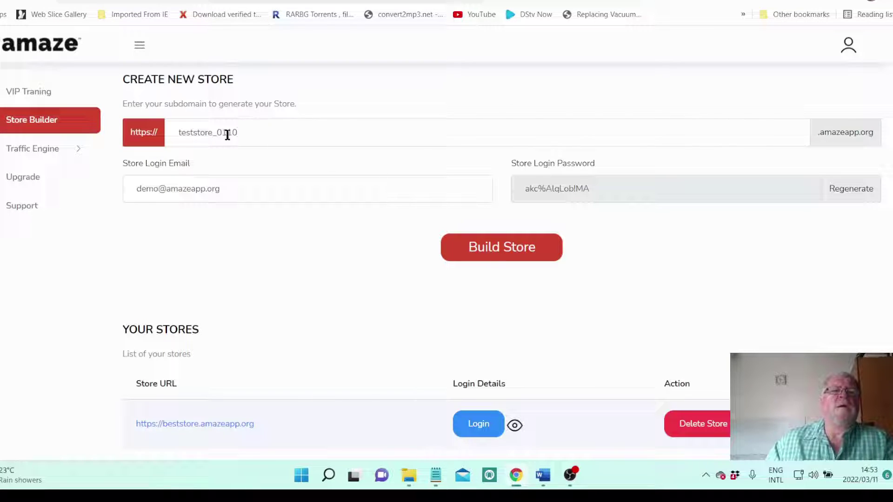
# Step: Build the teststore_0110 store and dismiss the success confirmation
pyautogui.click(507, 258)
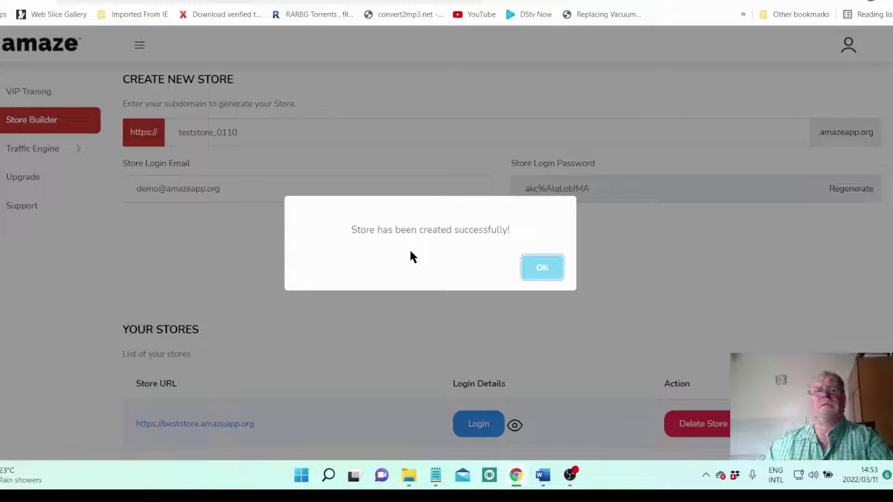
pyautogui.click(548, 269)
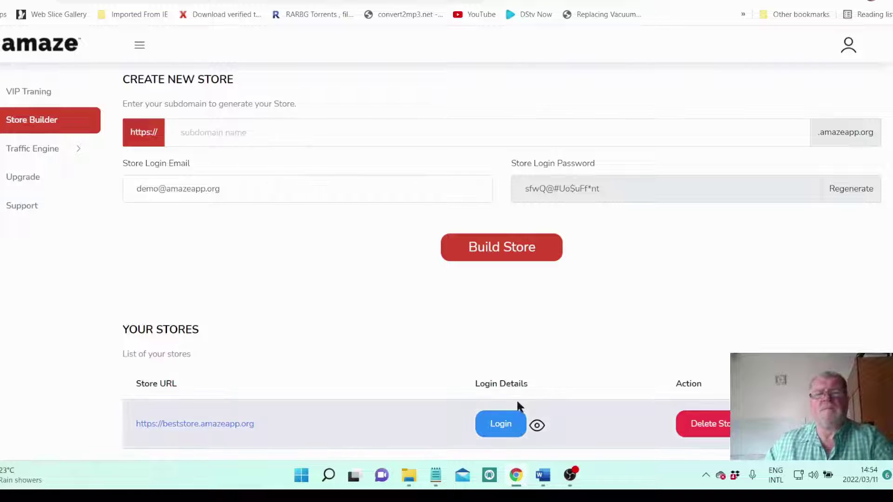
# Step: Open the store's login page from the Your Stores list
pyautogui.click(499, 424)
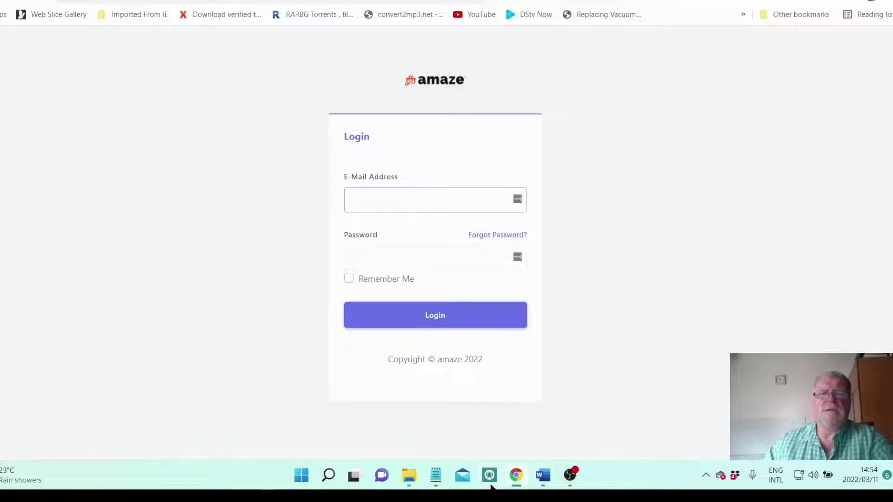
pyautogui.moveTo(516, 476)
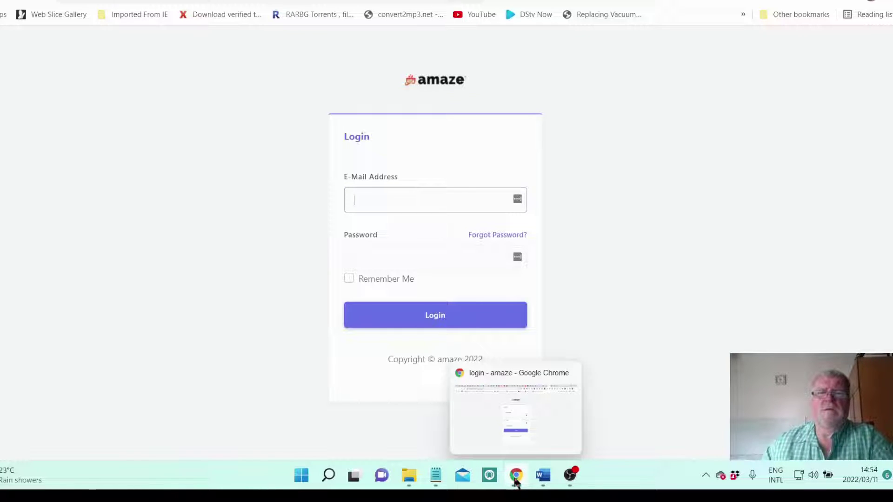
# Step: Copy the saved email from Notepad and paste it into the login email field
pyautogui.click(437, 472)
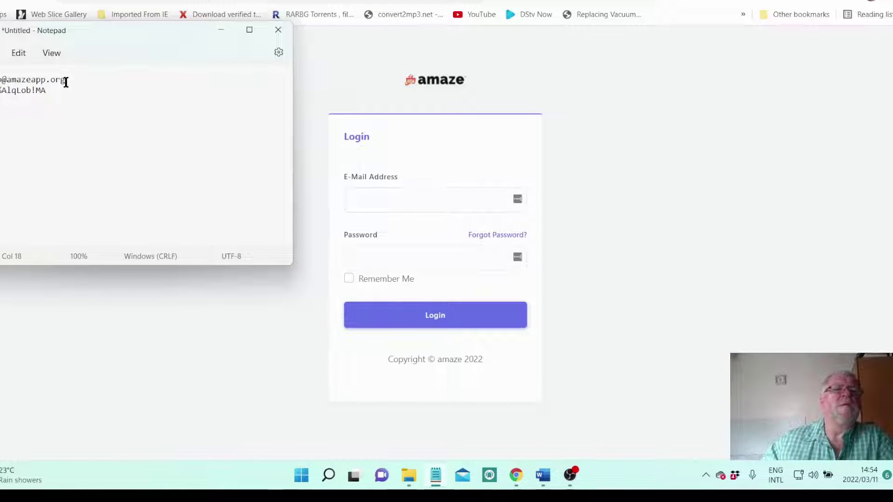
pyautogui.moveTo(65, 80); pyautogui.dragTo(2, 80)
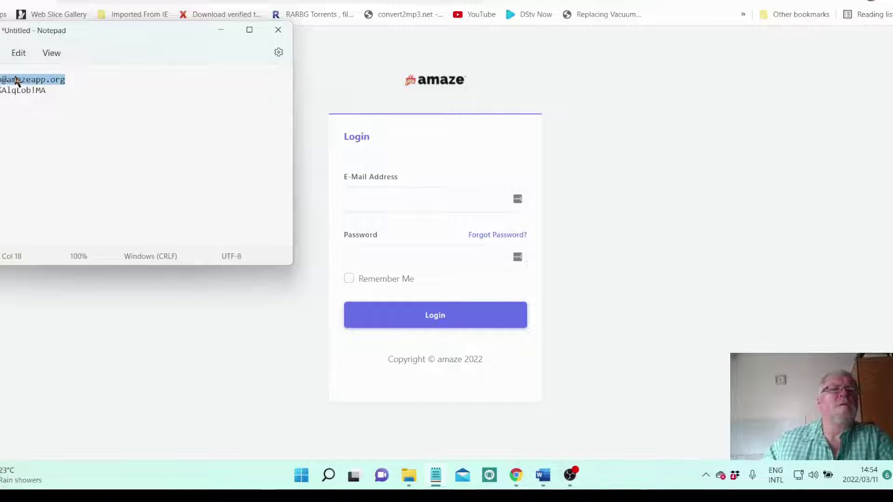
pyautogui.rightClick(12, 85)
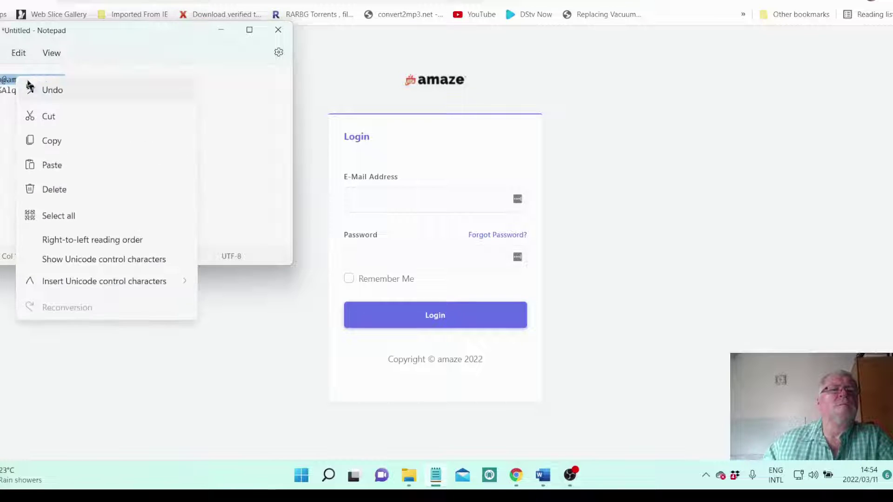
pyautogui.click(76, 146)
pyautogui.click(352, 202)
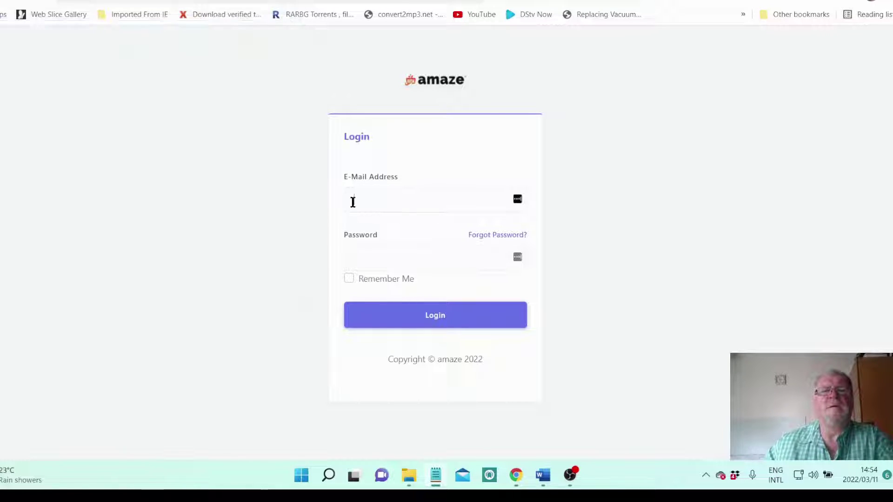
pyautogui.rightClick(354, 205)
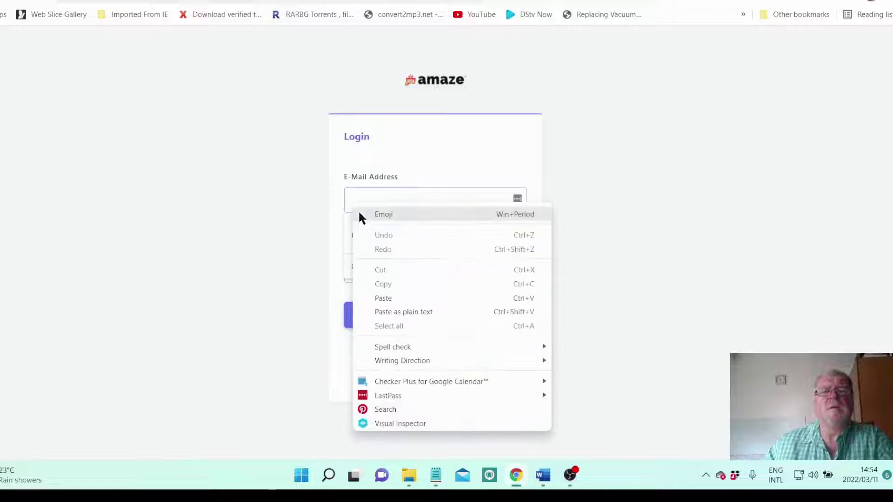
pyautogui.click(415, 294)
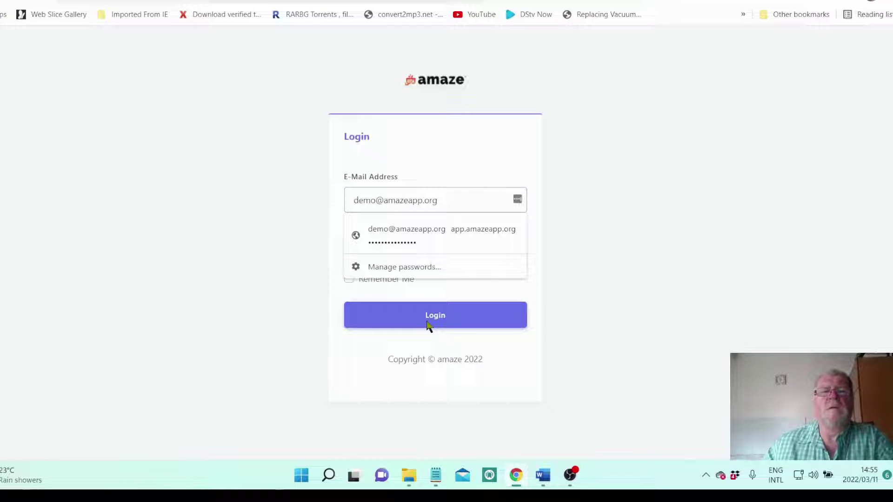
# Step: Copy the saved password from Notepad, paste it into the password field and submit
pyautogui.click(506, 359)
pyautogui.click(352, 254)
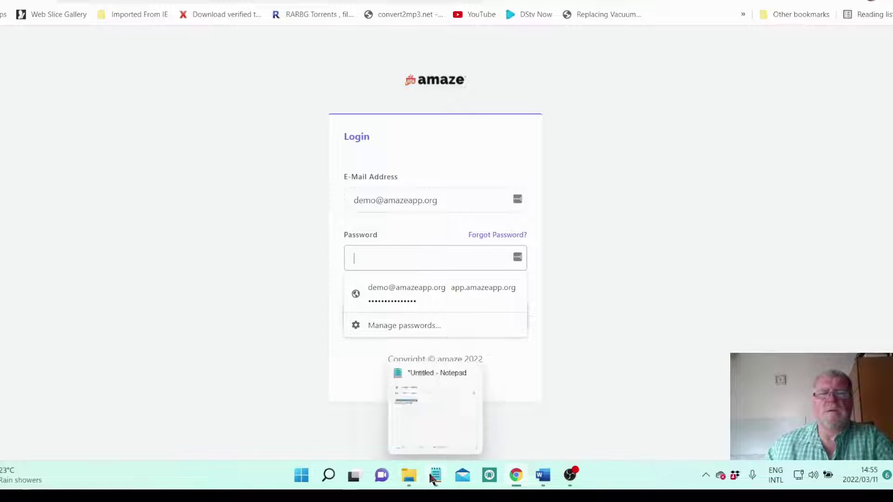
pyautogui.click(405, 418)
pyautogui.moveTo(46, 90); pyautogui.dragTo(6, 96)
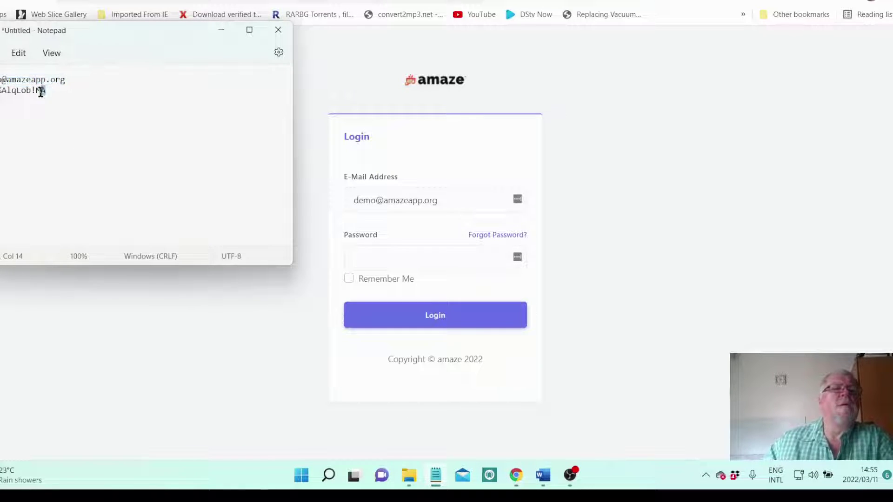
pyautogui.rightClick(6, 96)
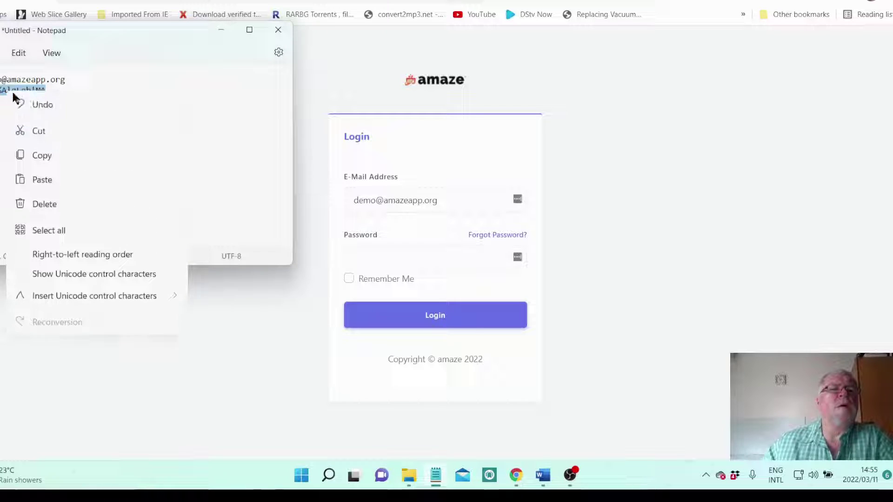
pyautogui.click(42, 157)
pyautogui.rightClick(384, 260)
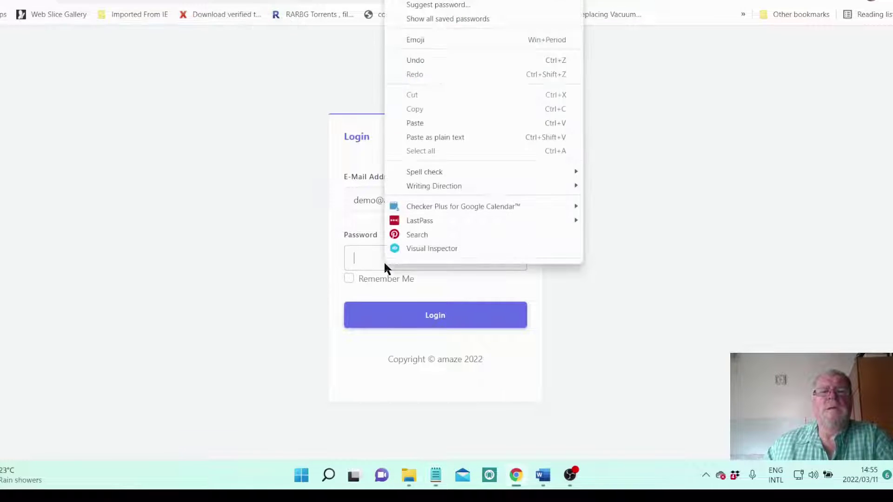
pyautogui.click(422, 124)
pyautogui.click(453, 322)
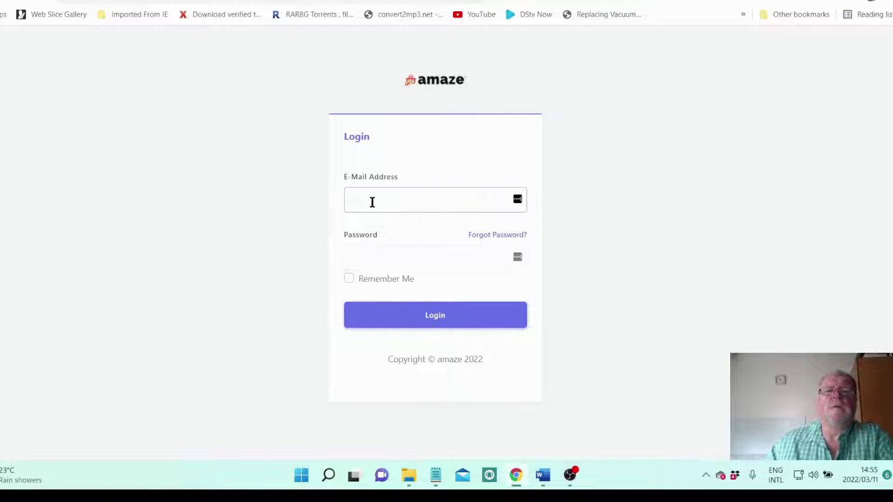
pyautogui.click(436, 326)
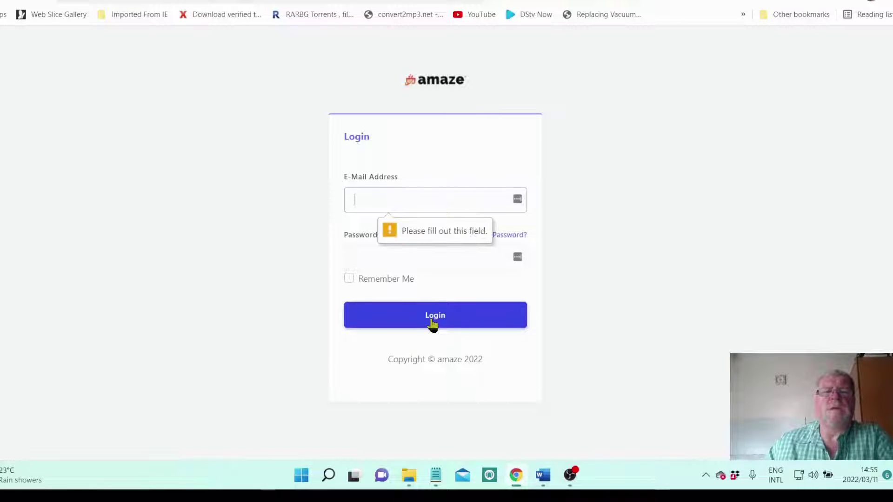
pyautogui.click(392, 202)
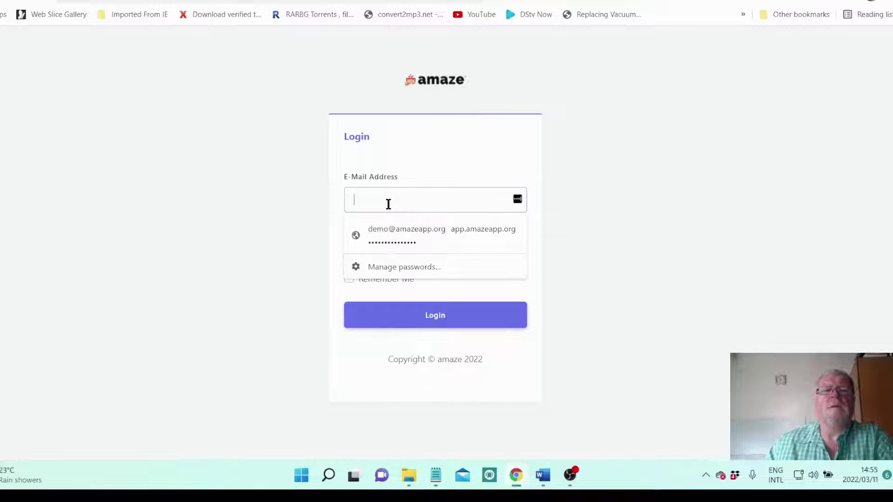
pyautogui.click(433, 317)
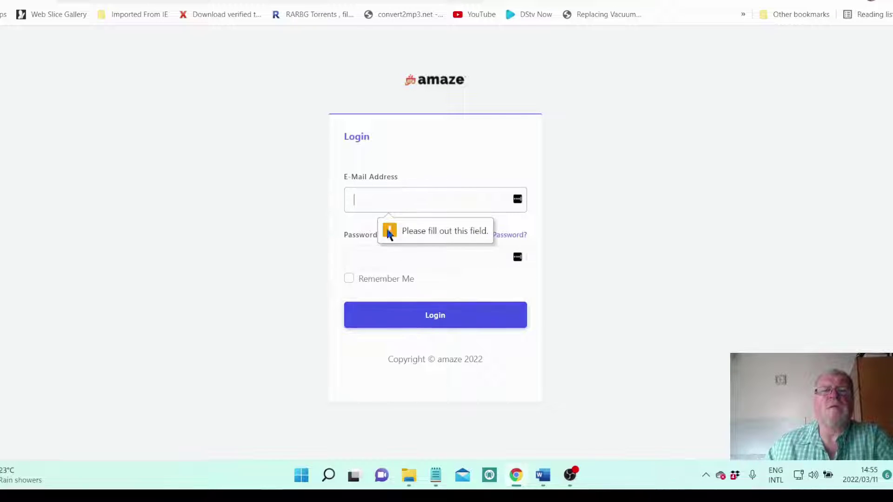
pyautogui.click(367, 201)
pyautogui.click(439, 243)
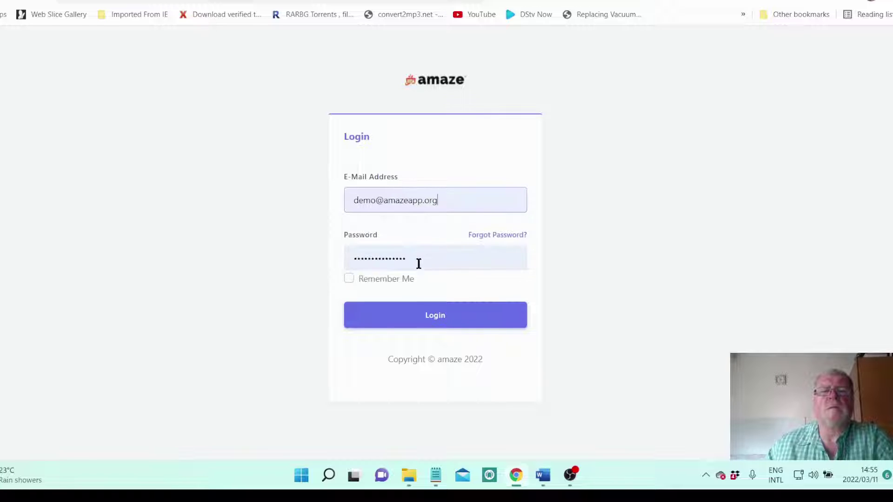
pyautogui.click(429, 318)
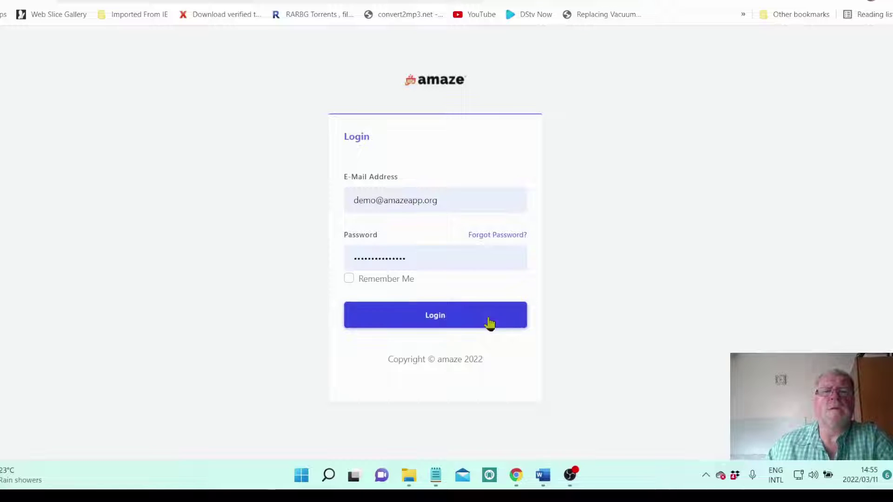
# Step: Select the rejected password and copy the password line again from Notepad
pyautogui.click(441, 322)
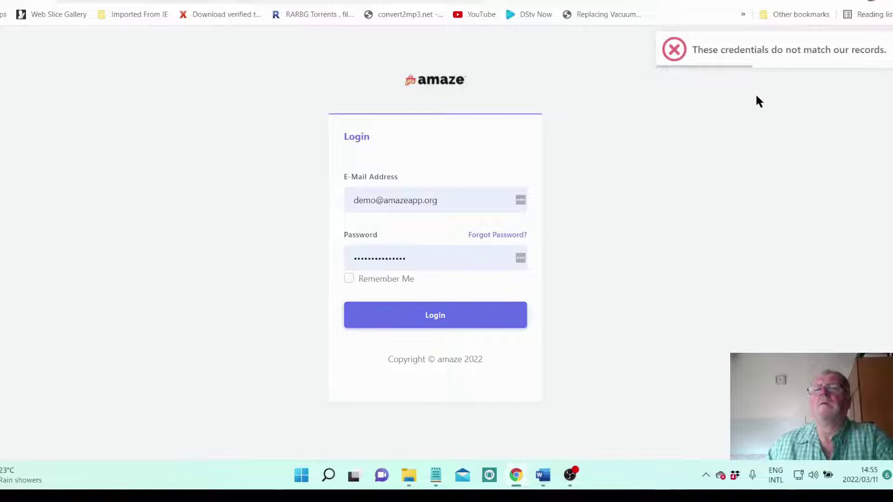
pyautogui.moveTo(413, 262); pyautogui.dragTo(304, 267)
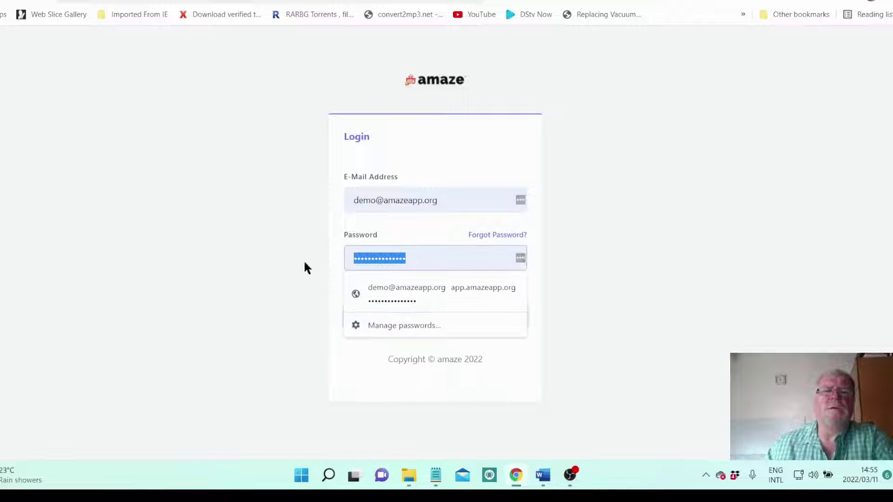
pyautogui.click(514, 476)
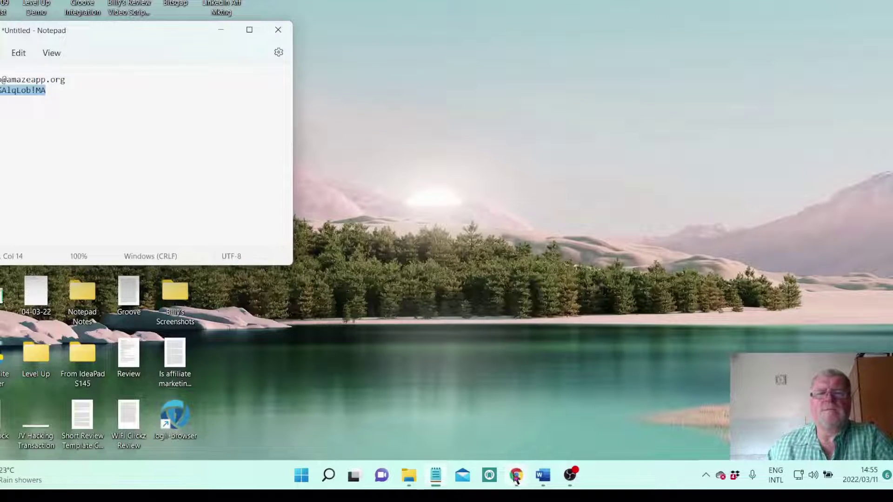
pyautogui.click(515, 476)
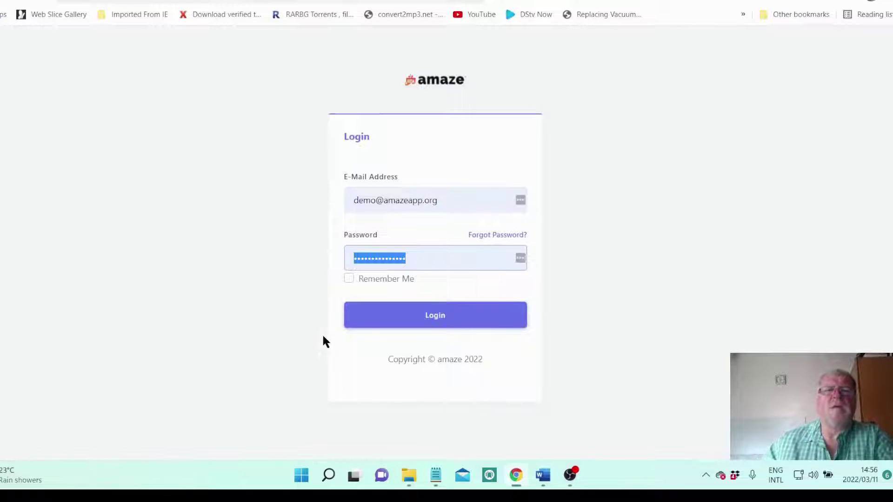
pyautogui.click(516, 475)
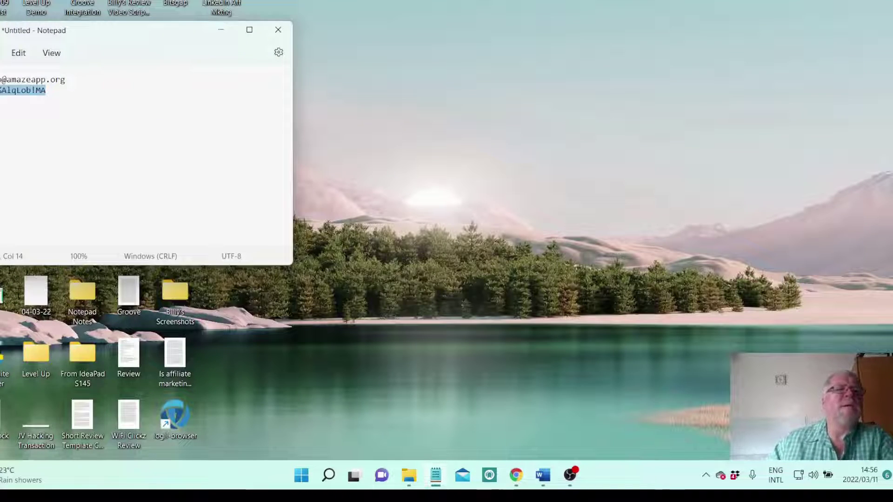
pyautogui.rightClick(6, 96)
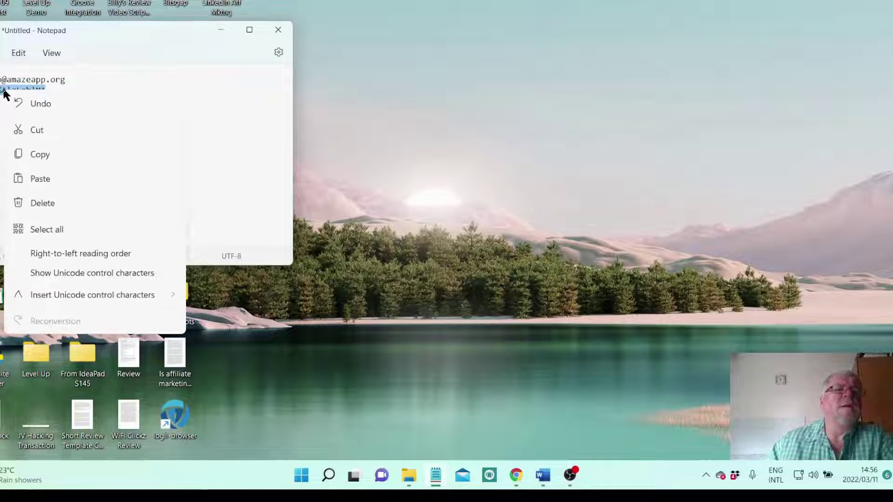
pyautogui.click(53, 154)
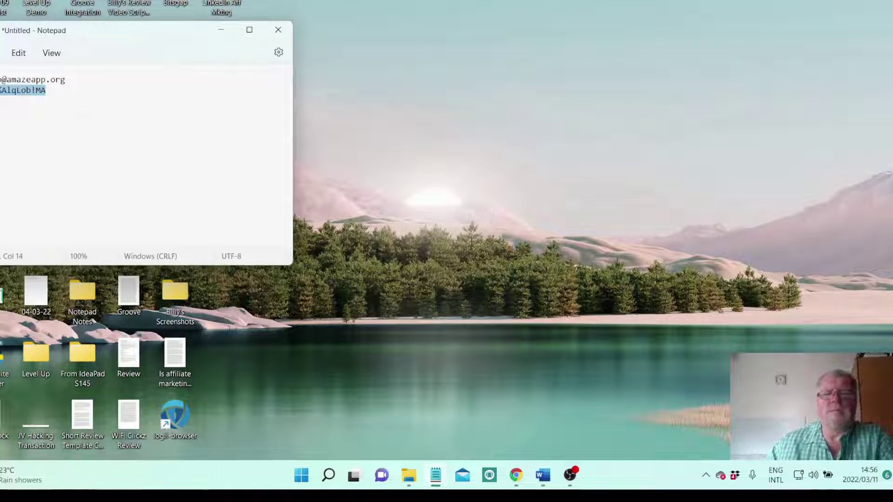
# Step: Paste the fresh password over the old one and sign in to the dashboard
pyautogui.click(516, 476)
pyautogui.rightClick(372, 260)
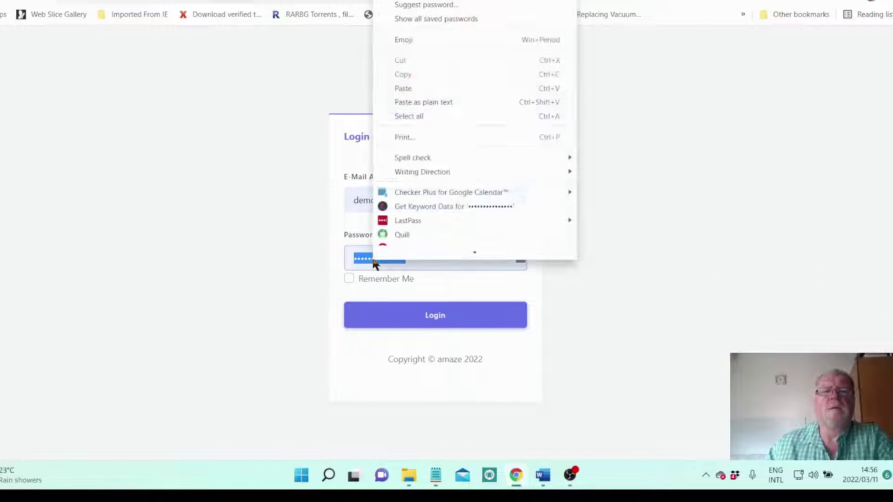
pyautogui.click(415, 93)
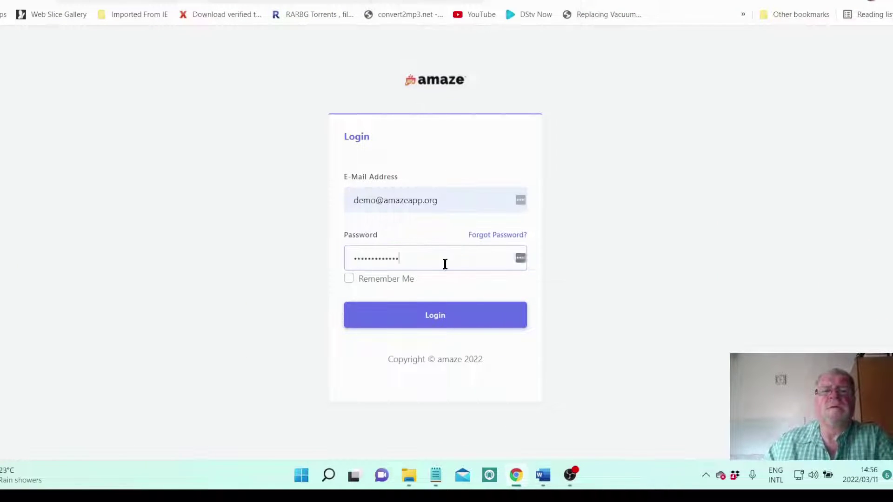
pyautogui.click(441, 321)
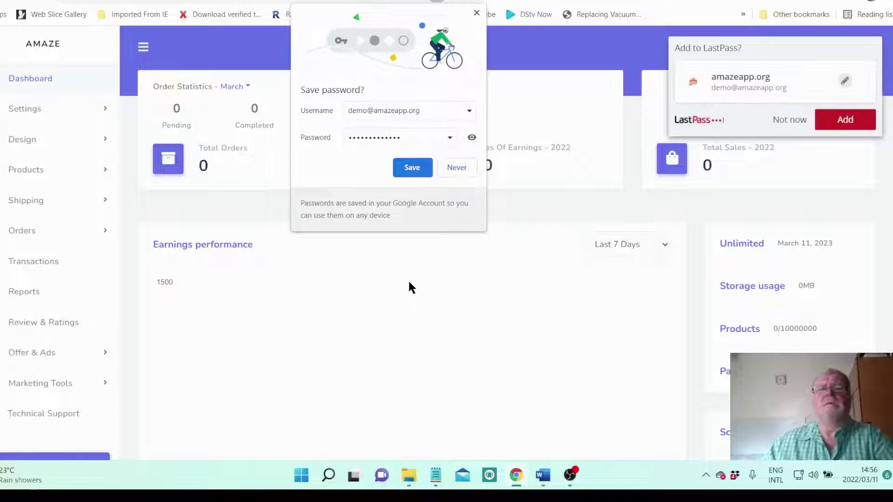
# Step: Decline Chrome's and LastPass's save-password prompts, then expand the Settings section
pyautogui.click(452, 168)
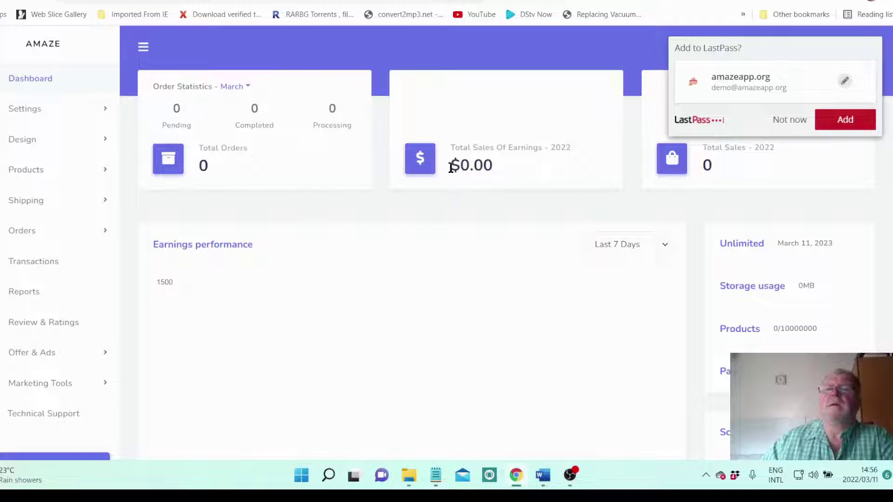
pyautogui.click(787, 119)
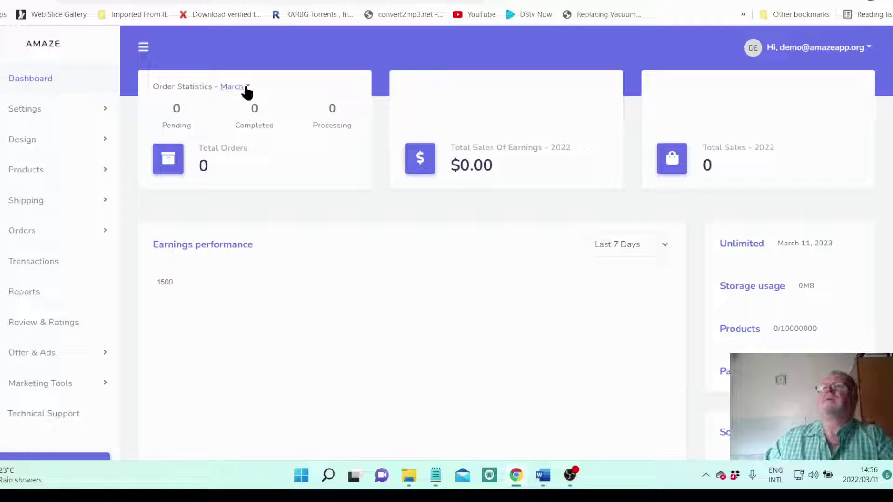
pyautogui.click(21, 110)
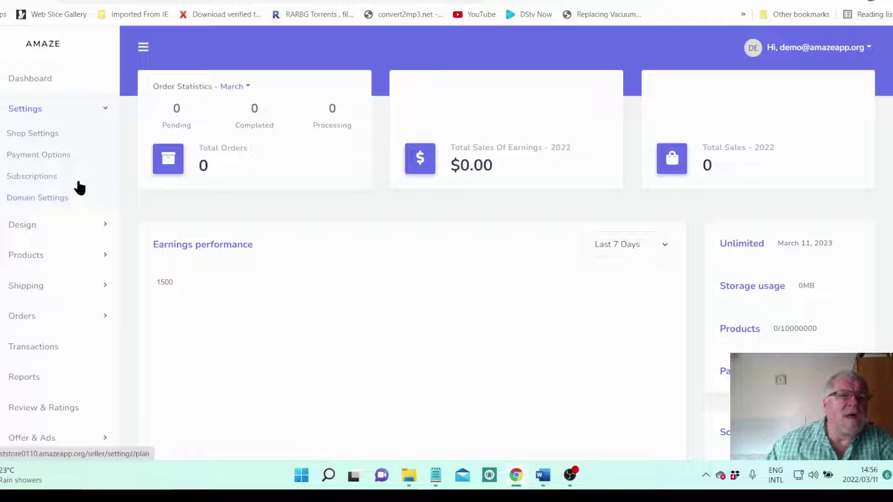
# Step: Open Design > Themes and activate the Saka Cart theme
pyautogui.click(25, 226)
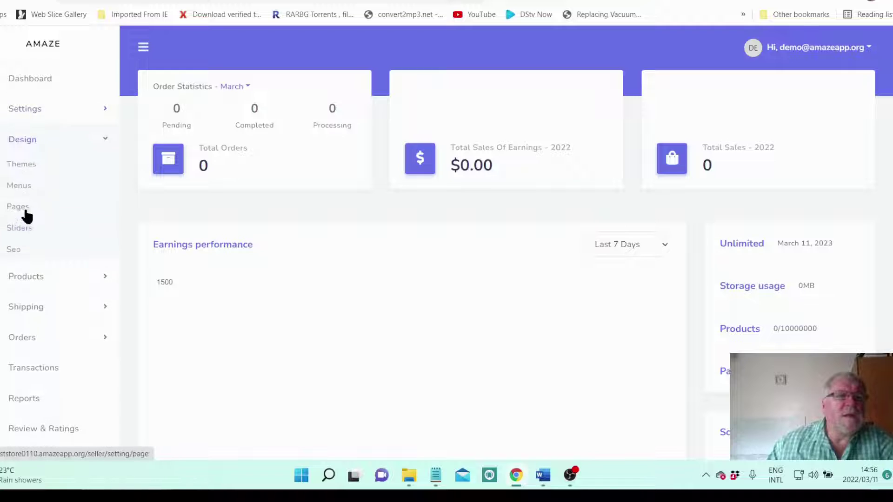
pyautogui.click(63, 171)
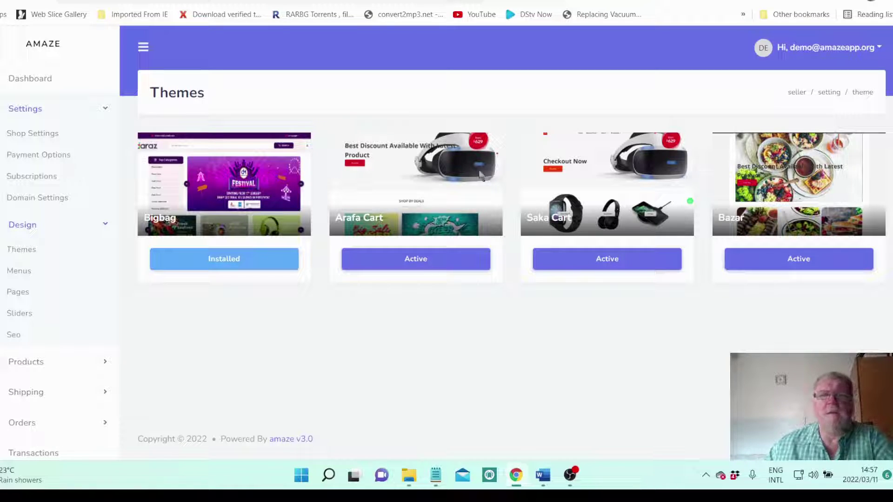
pyautogui.click(607, 263)
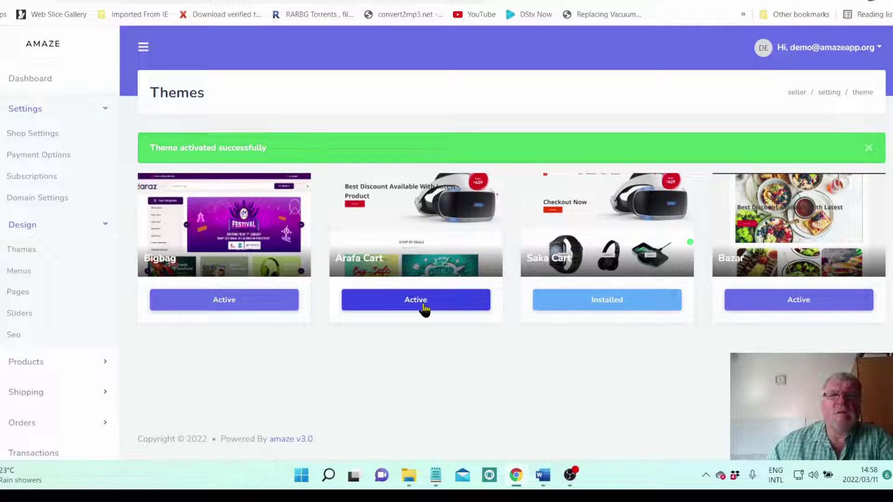
# Step: Activate Bigbag, try Arafa Cart, then set Bigbag as the shop's theme again
pyautogui.click(224, 300)
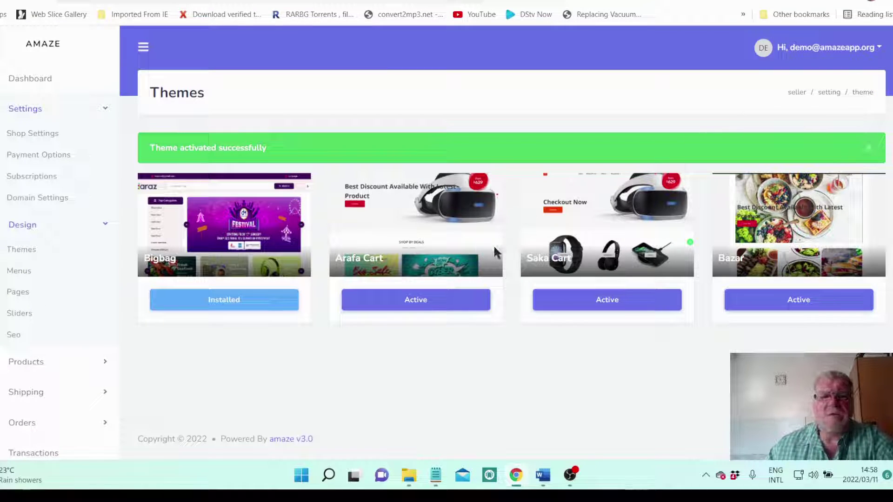
pyautogui.click(441, 307)
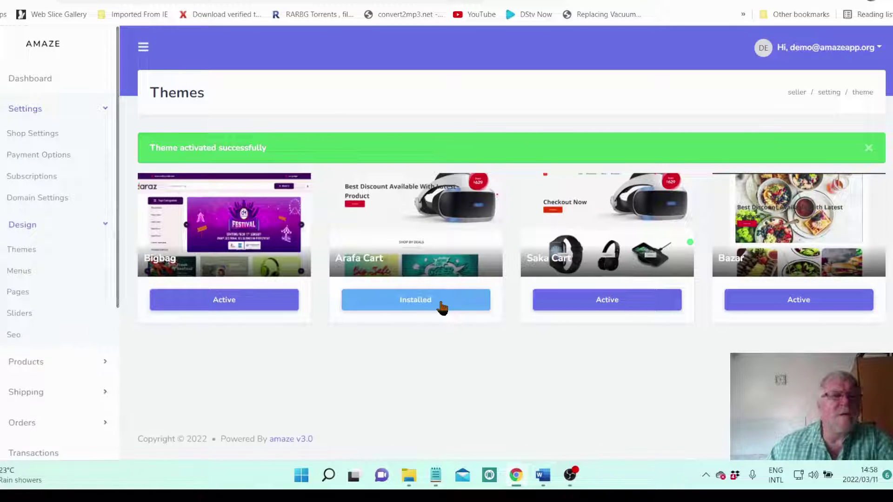
pyautogui.click(19, 253)
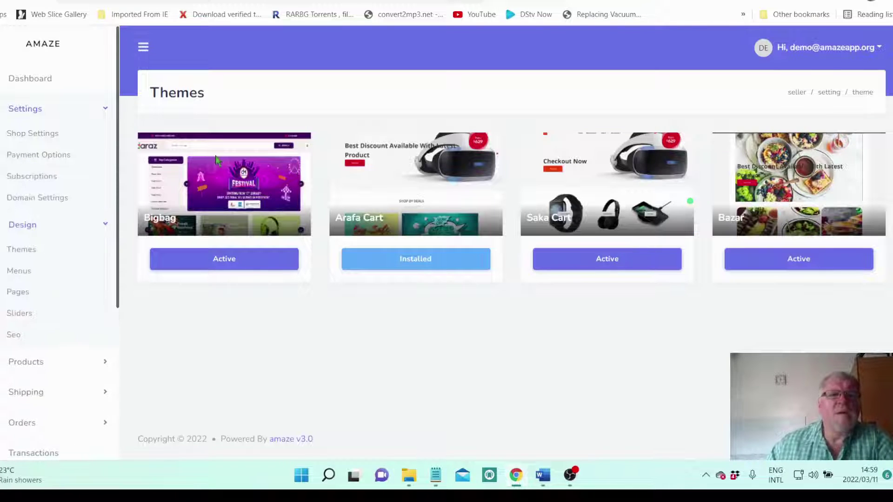
pyautogui.click(224, 260)
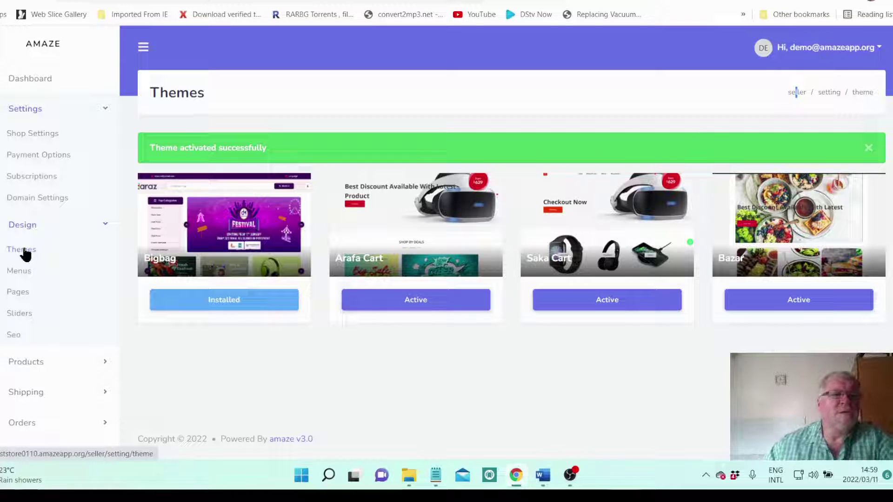
pyautogui.click(24, 255)
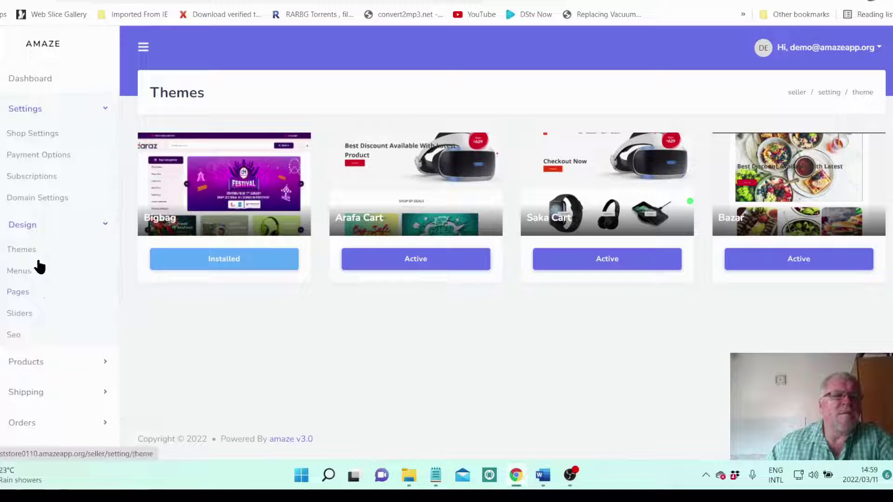
# Step: Open the empty Pages list and expand the Products group
pyautogui.click(23, 293)
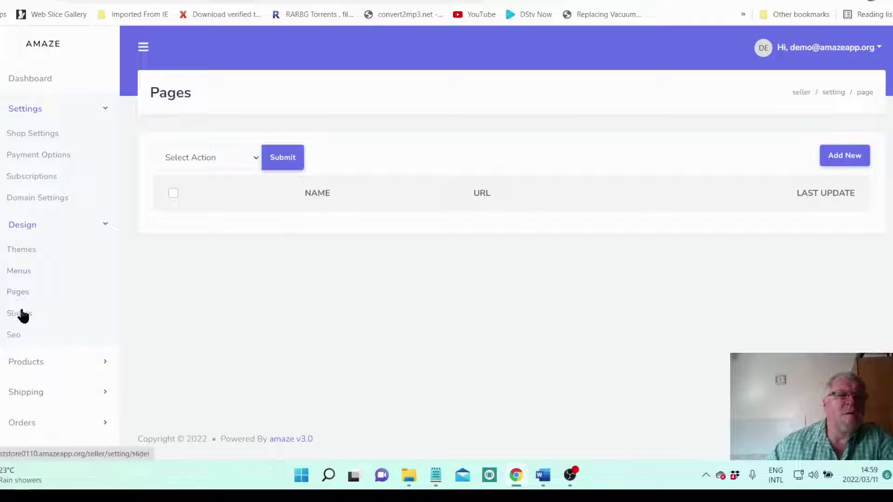
pyautogui.click(31, 363)
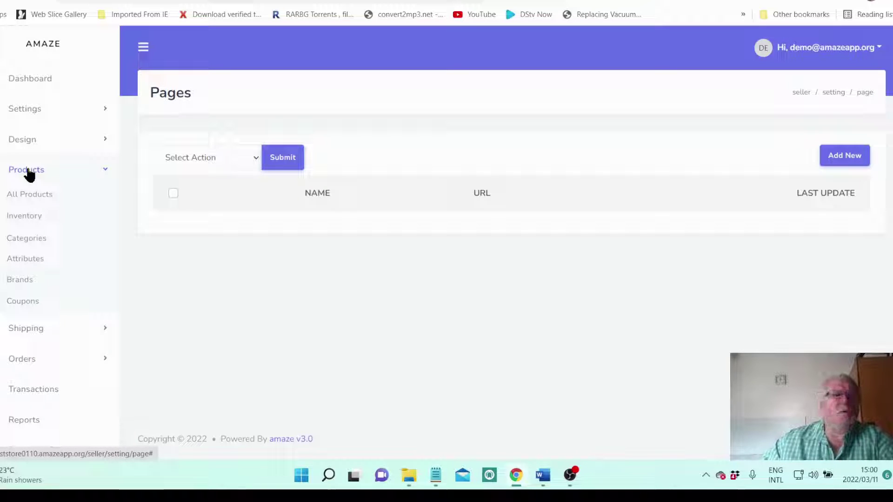
# Step: Bring up the blank Create Product form from the All Products list
pyautogui.click(24, 195)
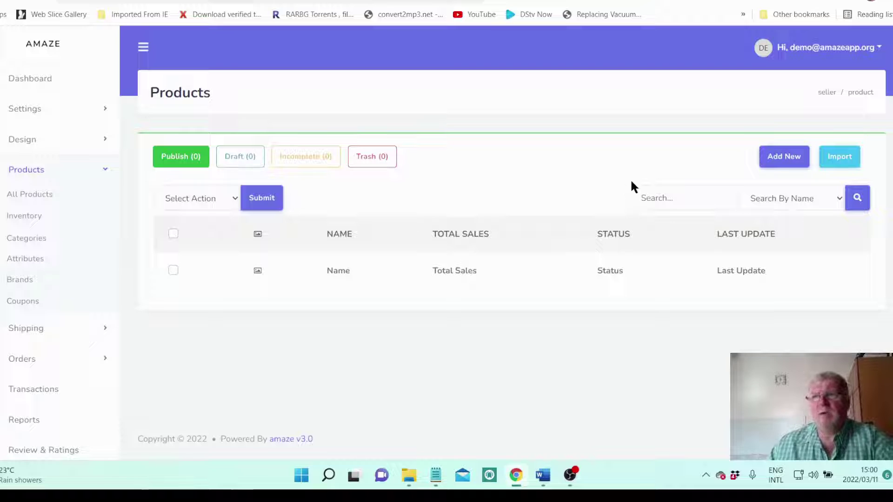
pyautogui.click(785, 159)
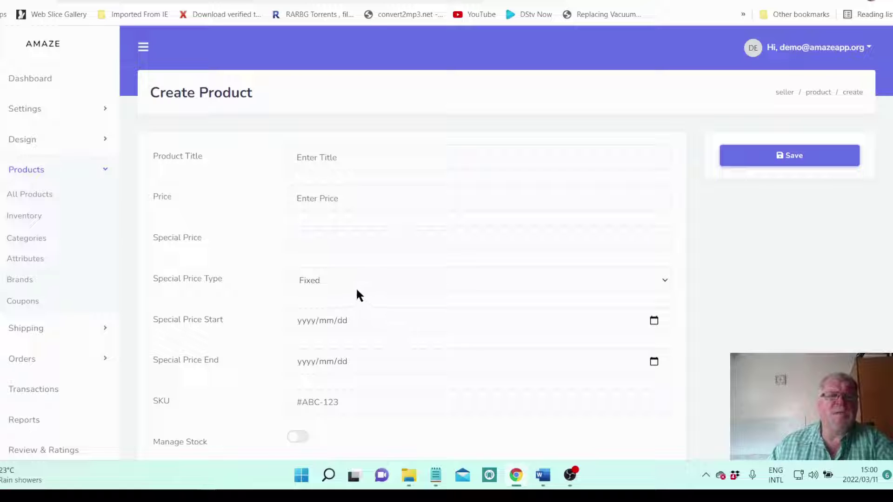
# Step: Review the Special Price Type choices and start-date calendar, leaving the type as Fixed
pyautogui.click(664, 283)
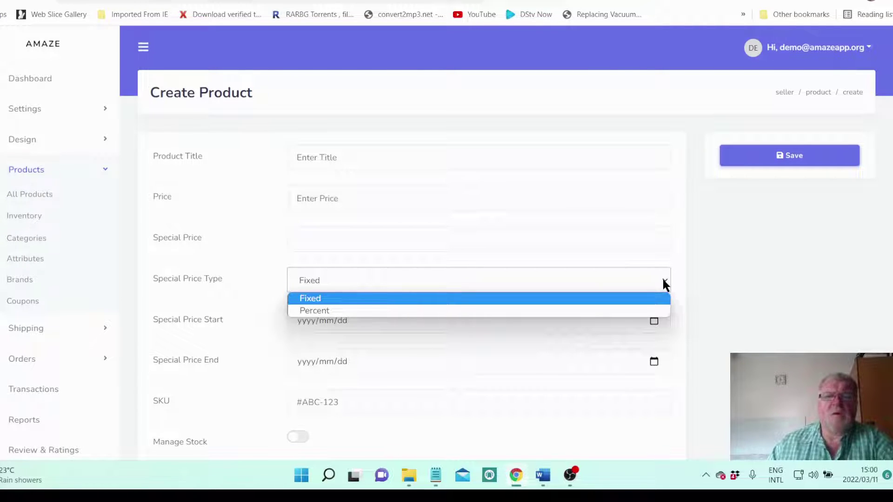
pyautogui.click(664, 282)
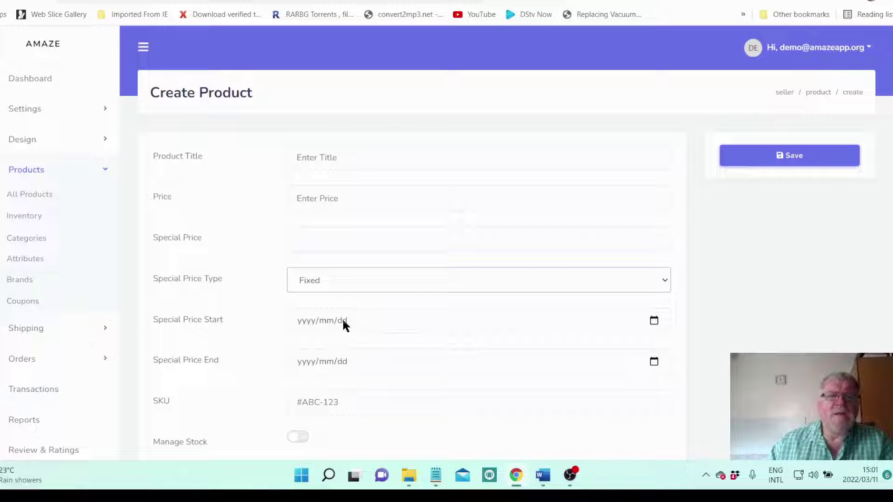
pyautogui.click(654, 320)
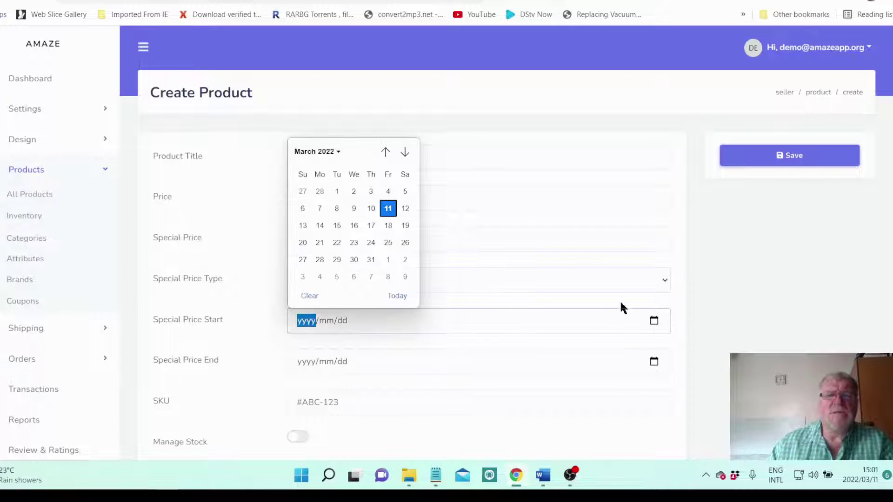
pyautogui.click(567, 274)
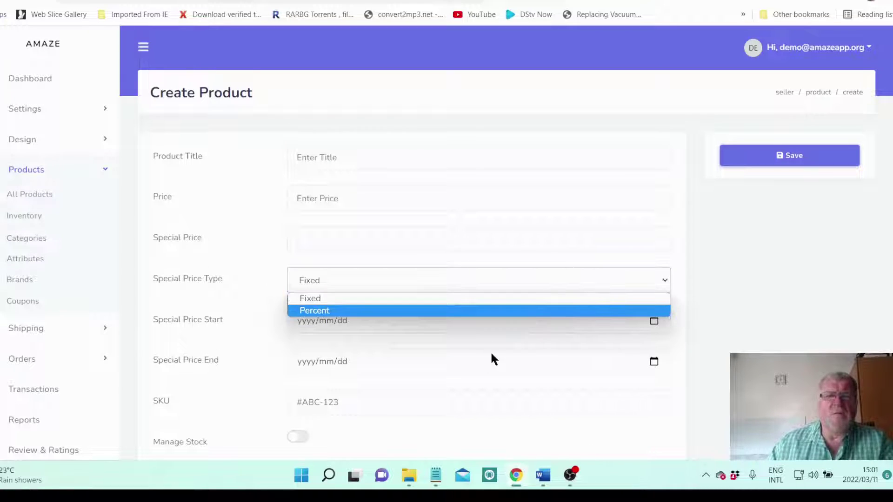
pyautogui.click(703, 278)
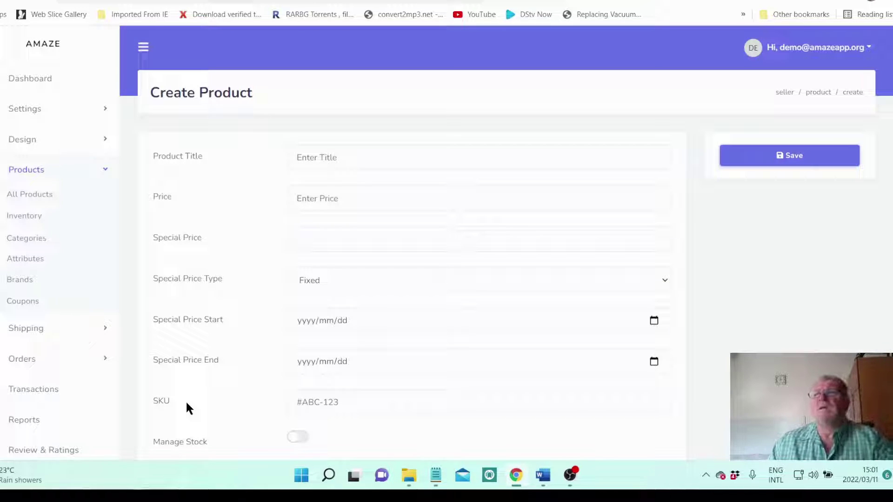
pyautogui.scroll(-1, 532, 318)
pyautogui.scroll(-1, 532, 317)
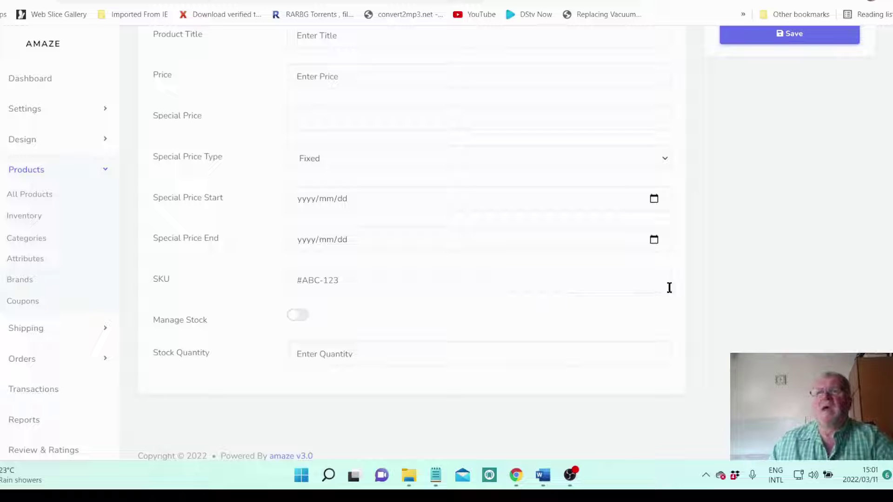
pyautogui.scroll(2, 564, 298)
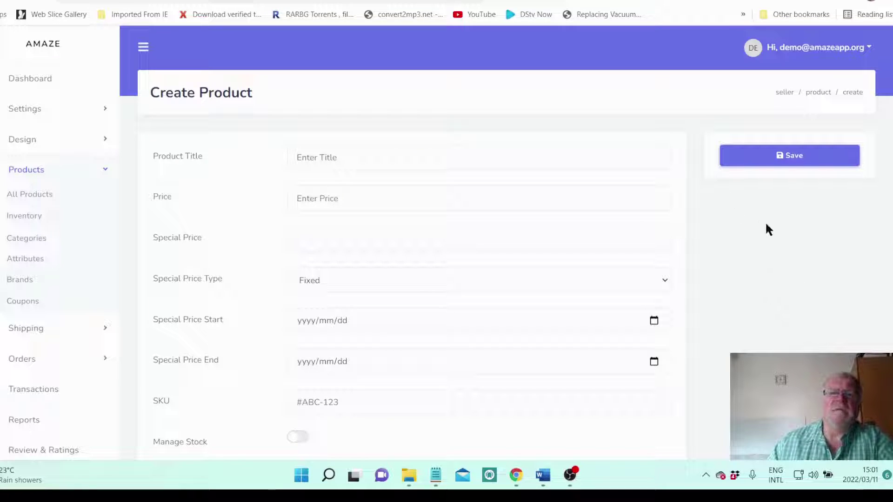
# Step: Try importing products from the All Products list with no file chosen
pyautogui.click(29, 195)
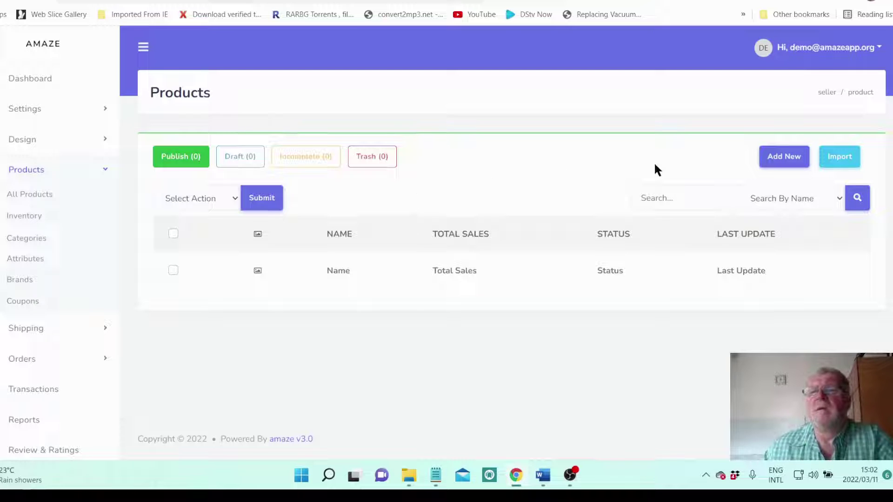
pyautogui.click(841, 158)
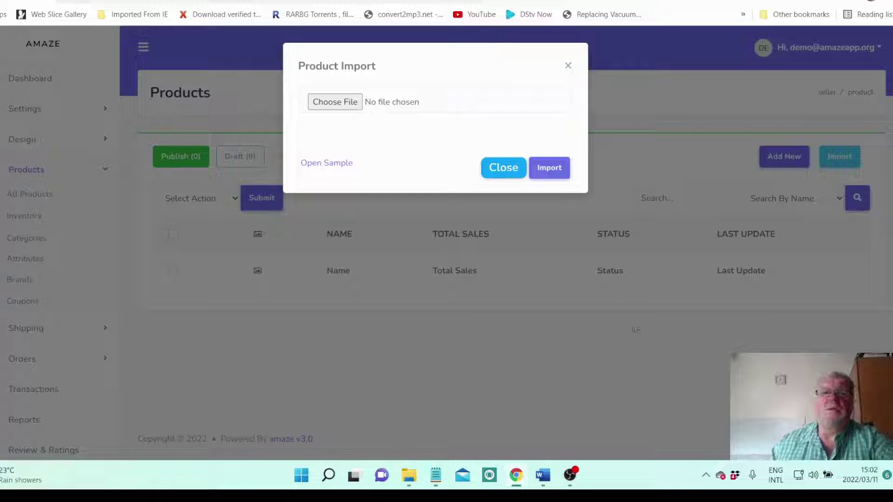
pyautogui.click(548, 169)
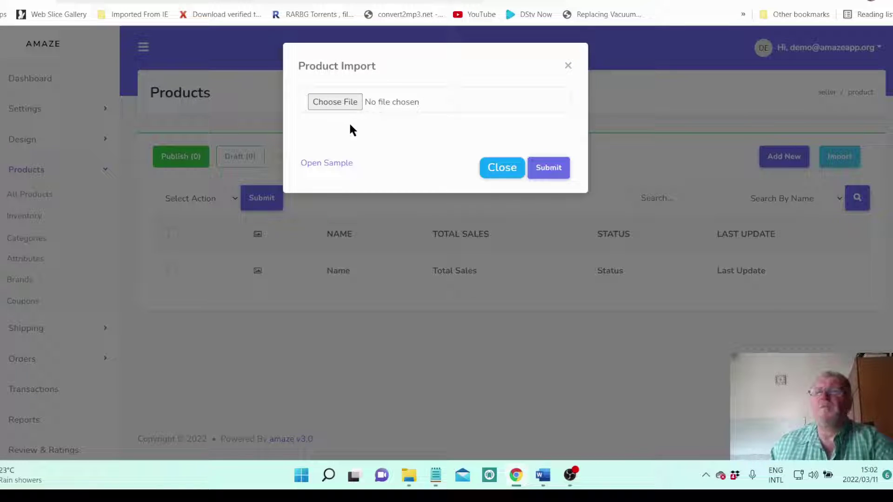
# Step: Browse for an import file, cancel the choice and close the import dialog
pyautogui.click(332, 105)
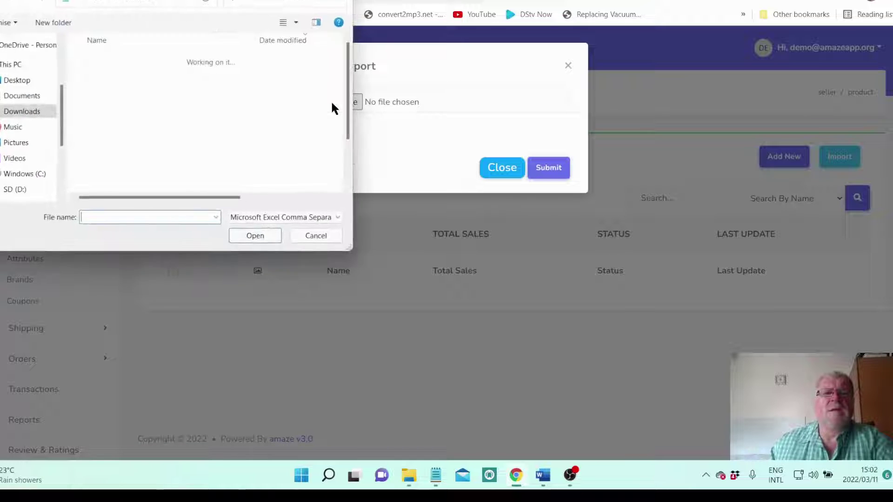
pyautogui.click(315, 238)
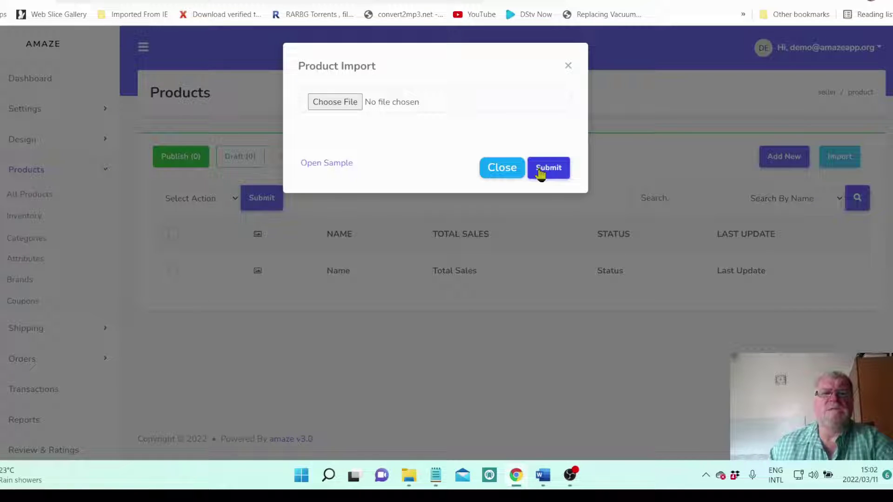
pyautogui.click(651, 101)
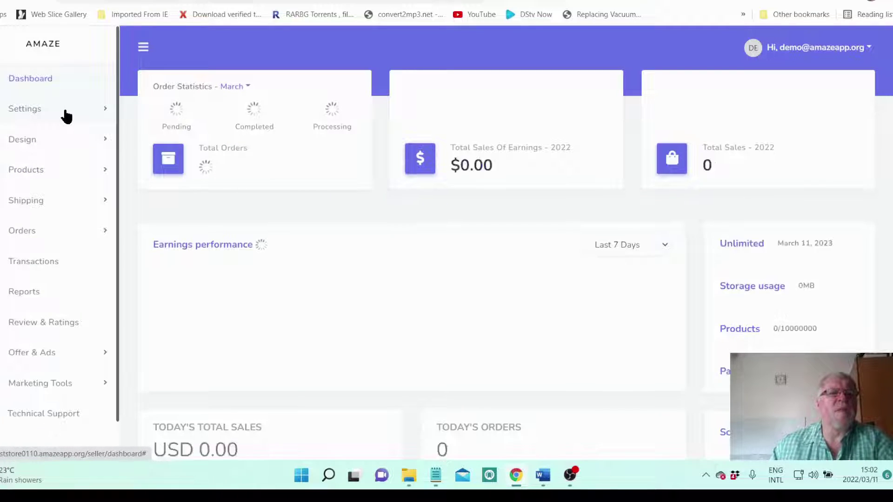
pyautogui.click(33, 82)
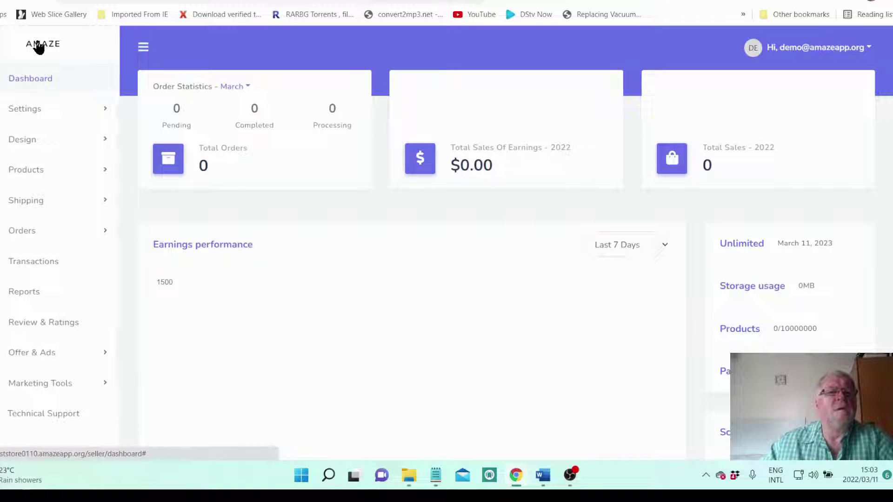
pyautogui.click(22, 112)
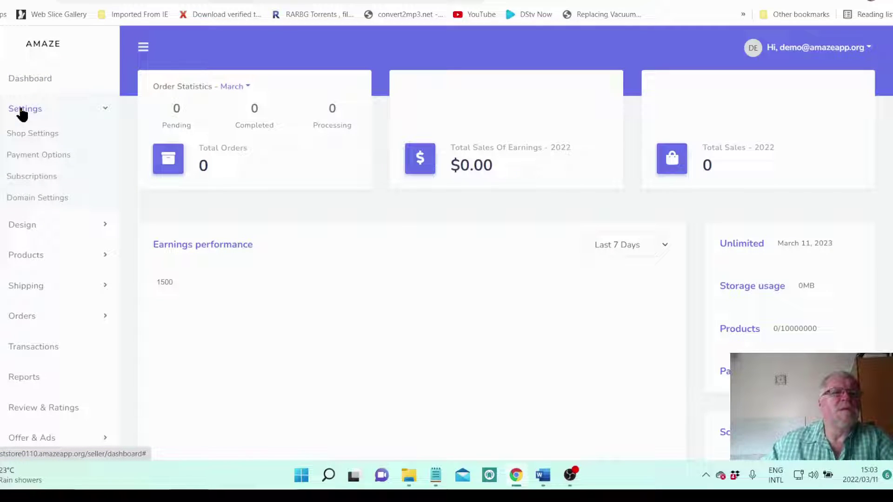
pyautogui.click(23, 112)
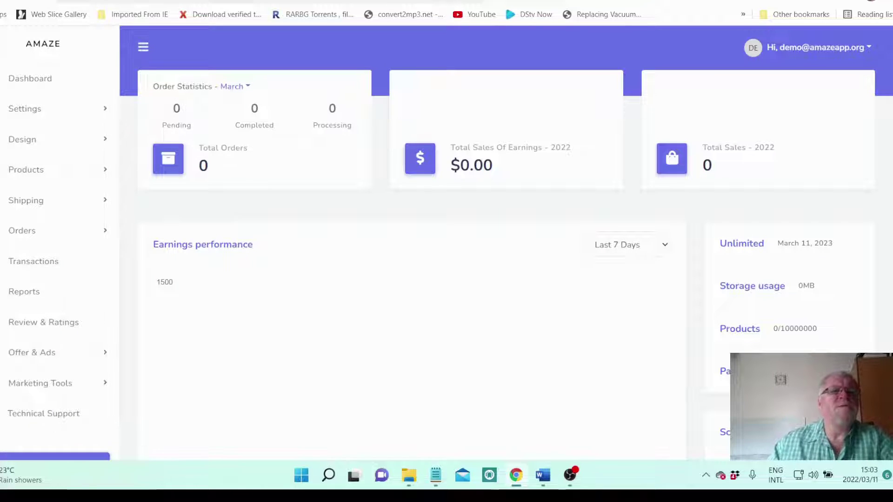
pyautogui.click(143, 47)
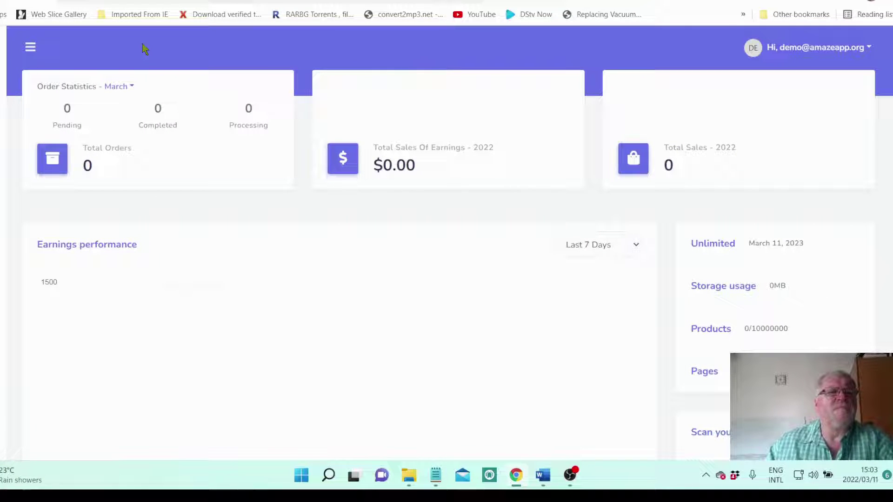
pyautogui.click(30, 47)
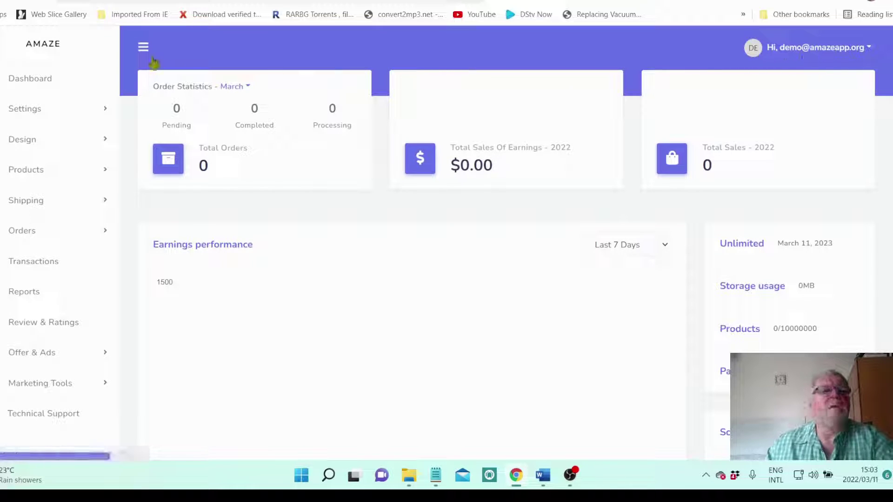
pyautogui.click(24, 82)
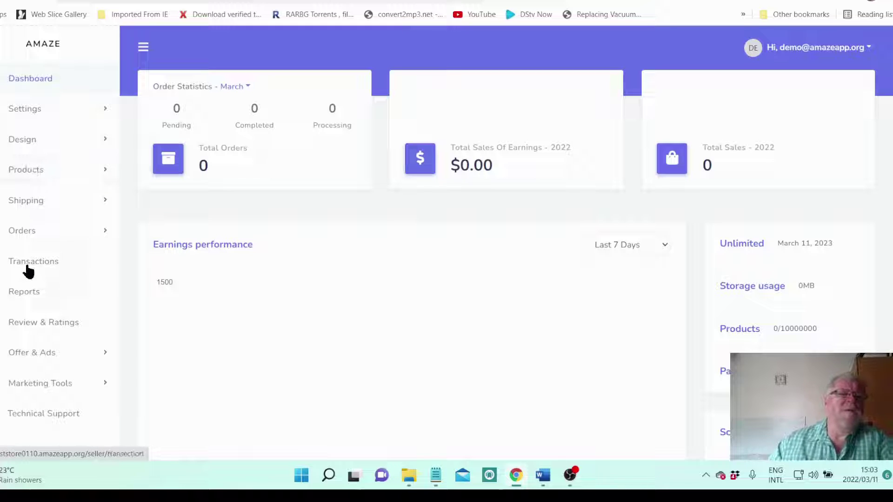
pyautogui.scroll(-1, 77, 335)
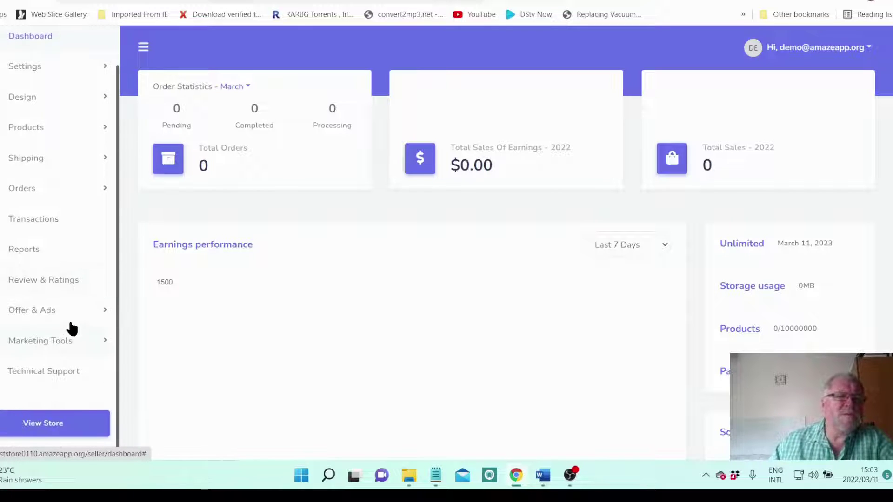
# Step: Leave the store dashboard via View Store to reach the Store Builder page
pyautogui.click(42, 431)
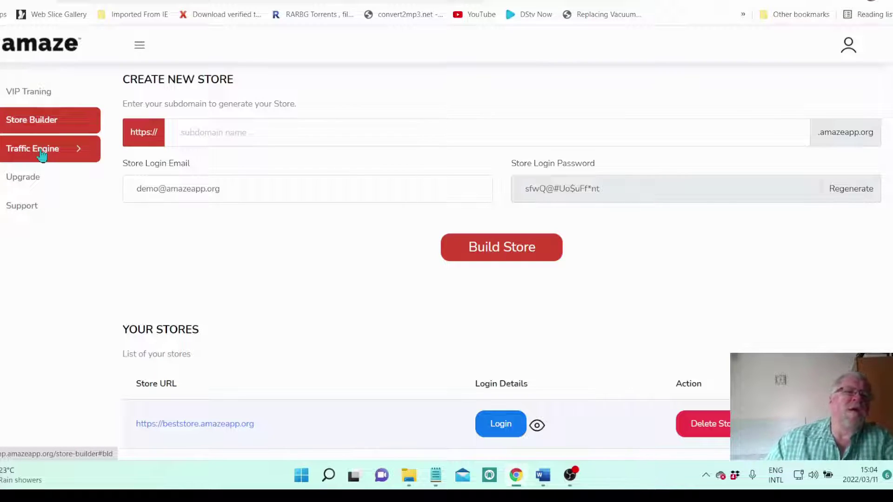
# Step: Expand Traffic Engine in the sidebar and go to its Sparkz registration page
pyautogui.click(42, 157)
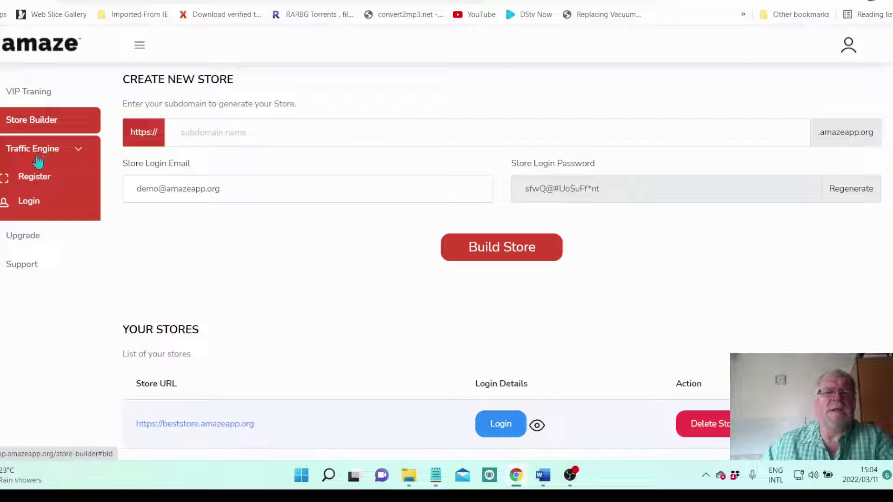
pyautogui.click(30, 180)
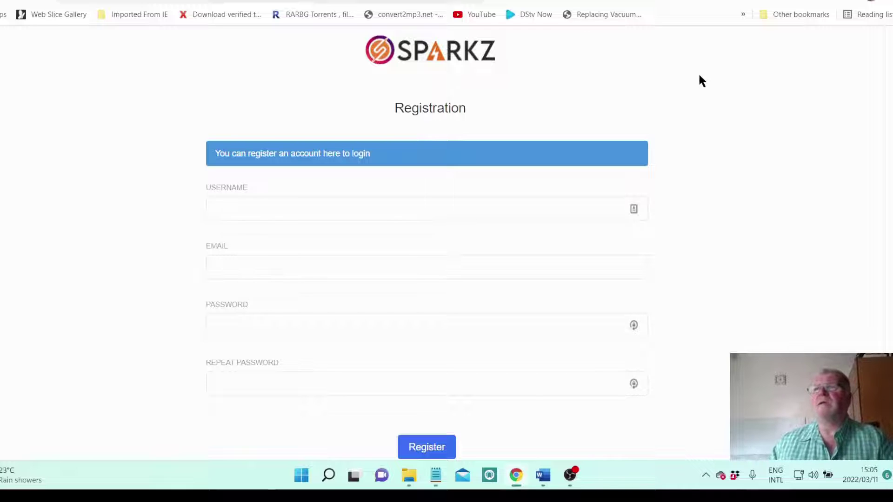
pyautogui.scroll(-1, 504, 258)
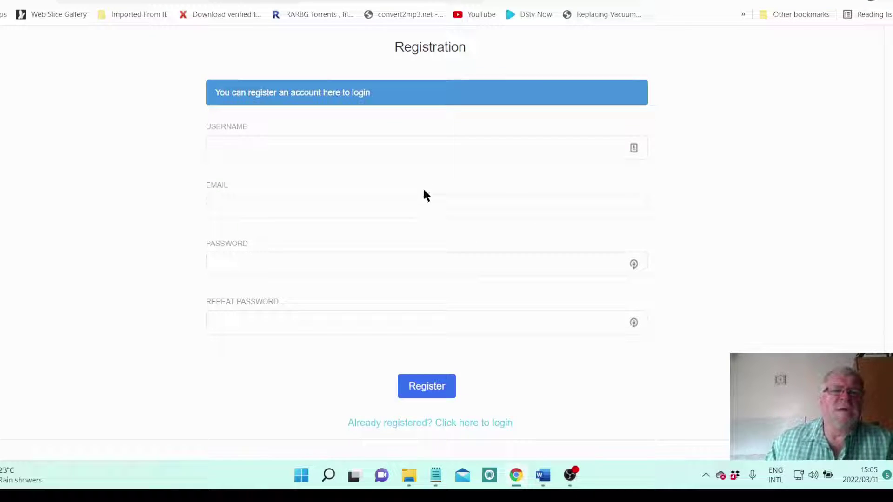
# Step: Fill the Sparkz username and email fields from saved autocomplete entries
pyautogui.click(275, 145)
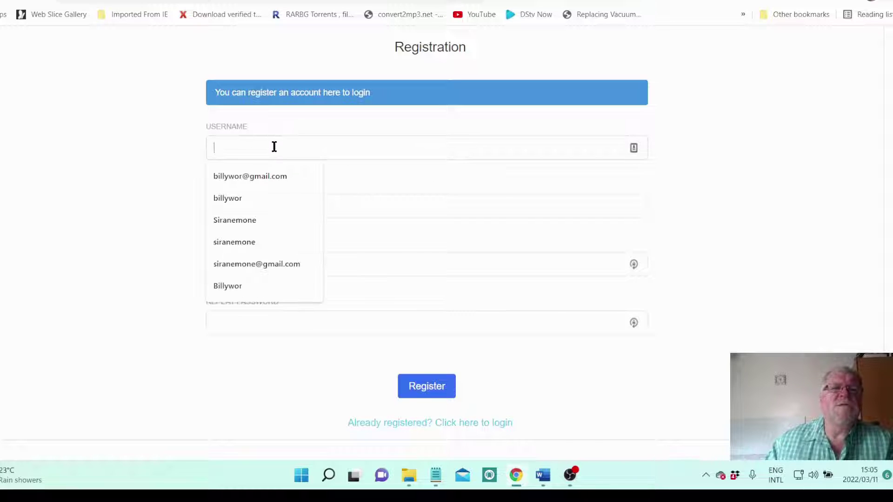
pyautogui.click(269, 176)
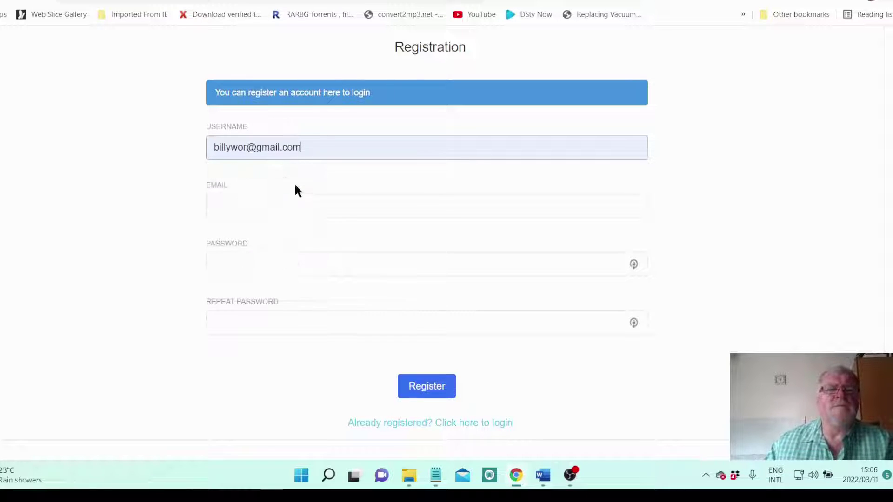
pyautogui.click(258, 206)
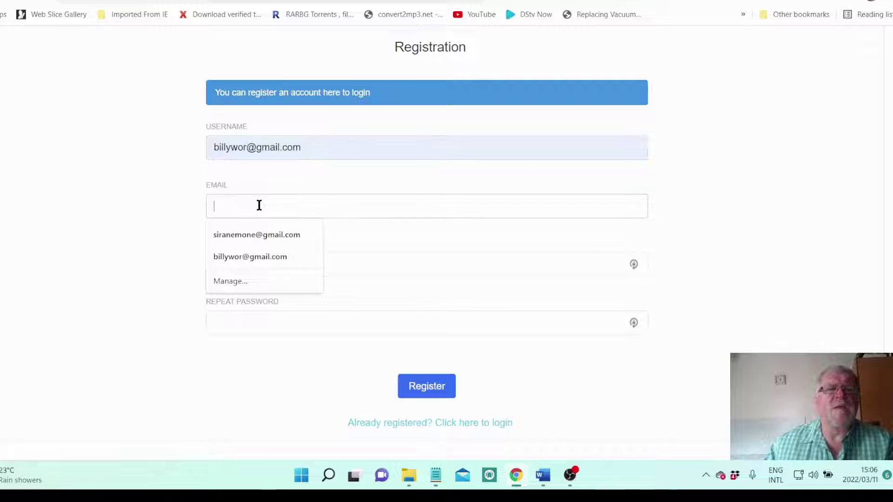
pyautogui.click(255, 257)
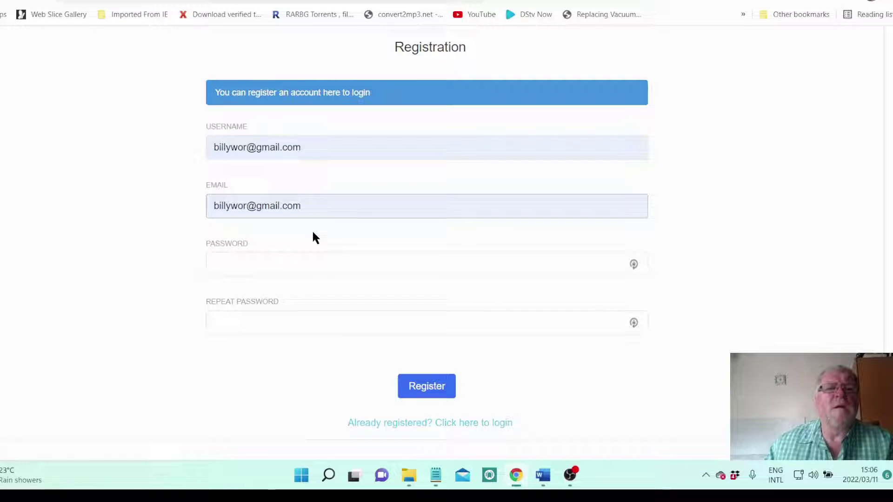
# Step: Generate a strong password with LastPass and fill both password fields with it
pyautogui.click(251, 263)
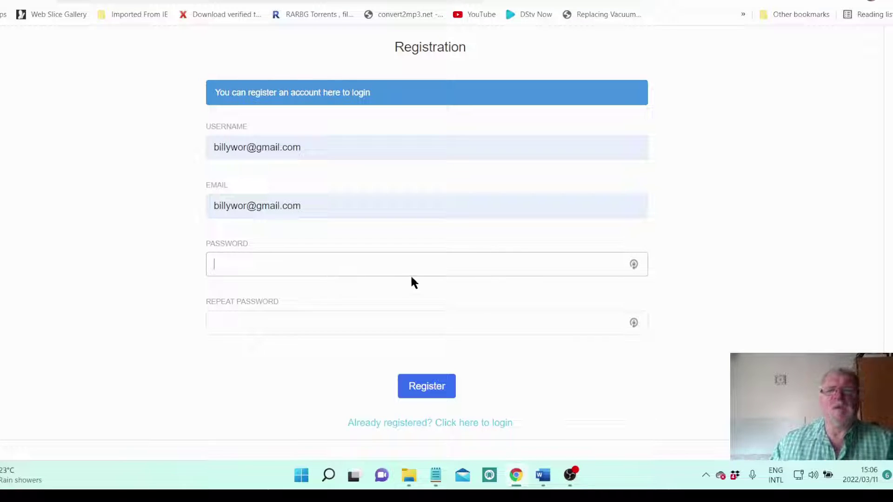
pyautogui.click(633, 265)
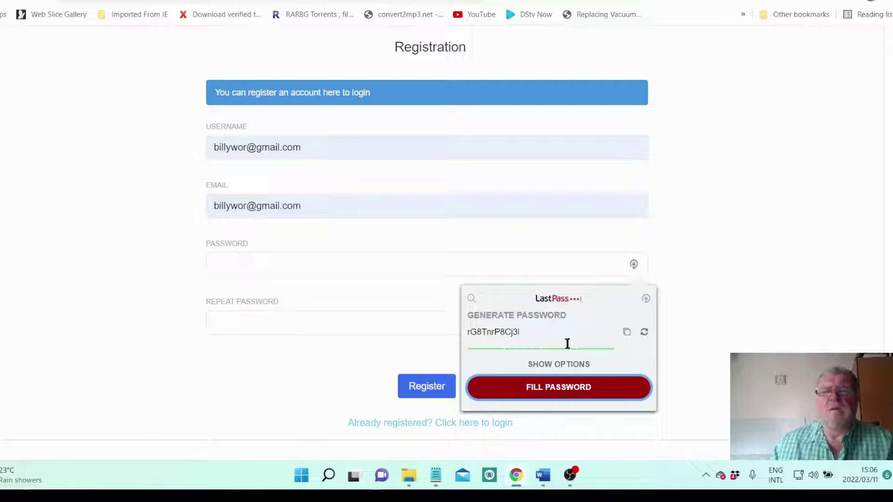
pyautogui.click(558, 388)
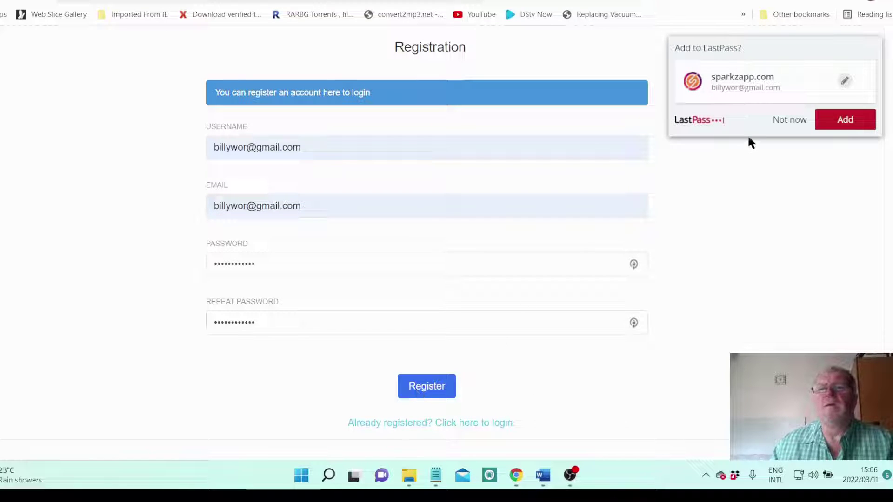
# Step: Decline the LastPass save prompt and submit the registration form
pyautogui.click(792, 120)
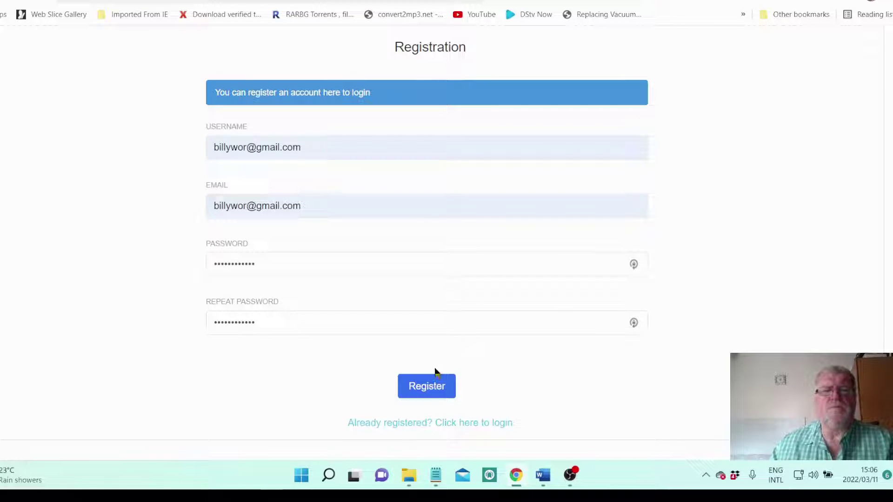
pyautogui.click(436, 388)
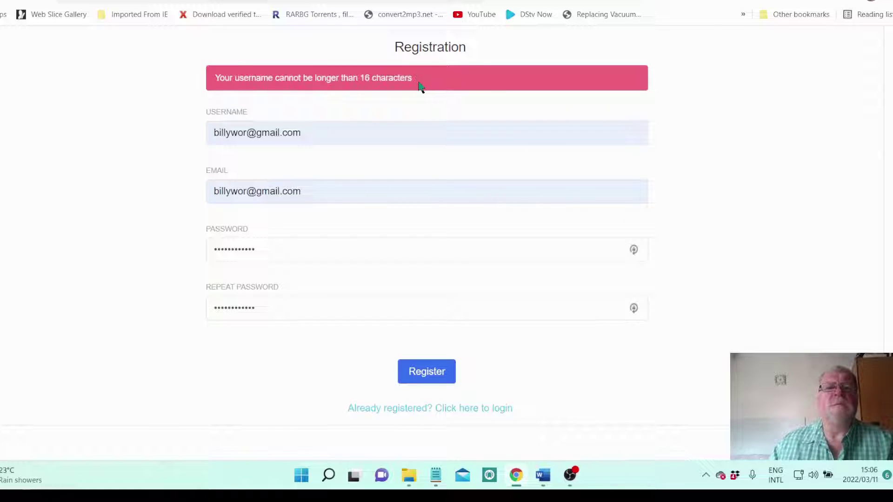
pyautogui.moveTo(301, 132); pyautogui.dragTo(247, 133)
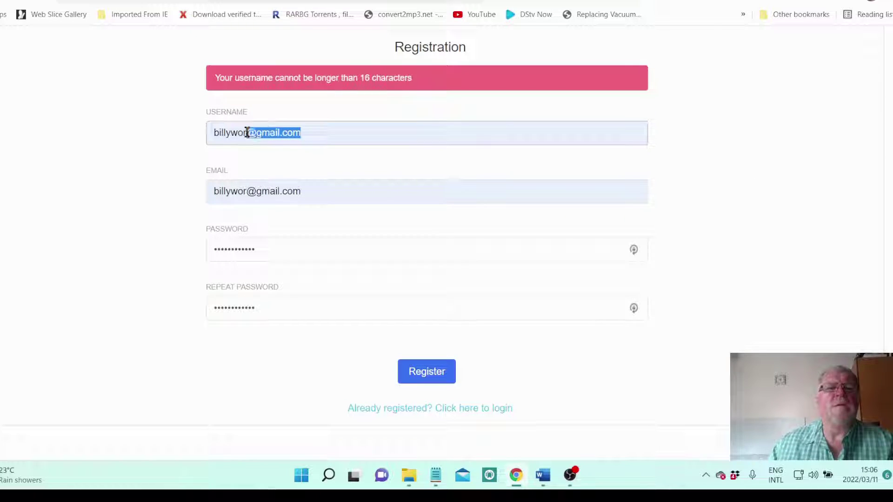
pyautogui.press('BackSpace')
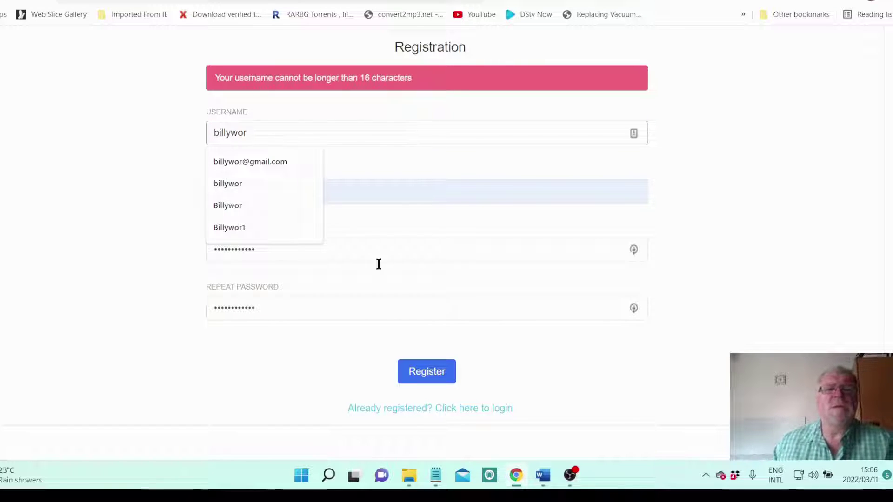
pyautogui.click(427, 370)
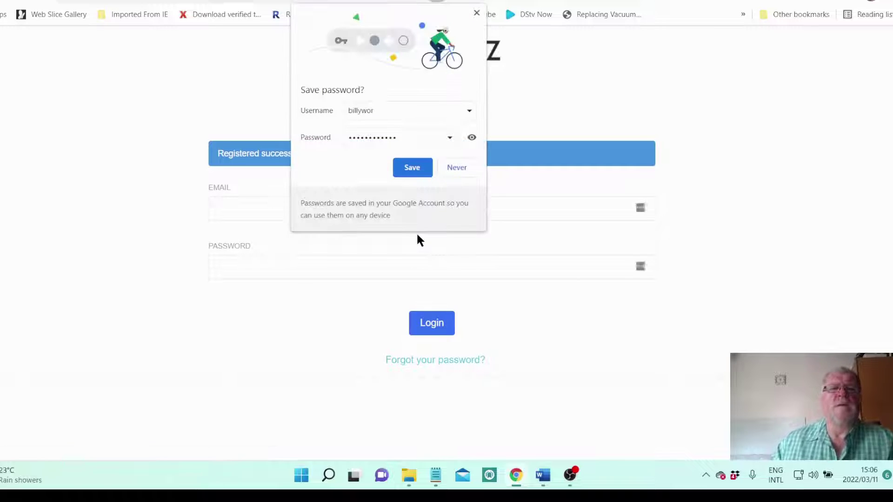
# Step: Decline the browser save prompt and fill the Sparkz login email and password from saved credentials
pyautogui.click(457, 168)
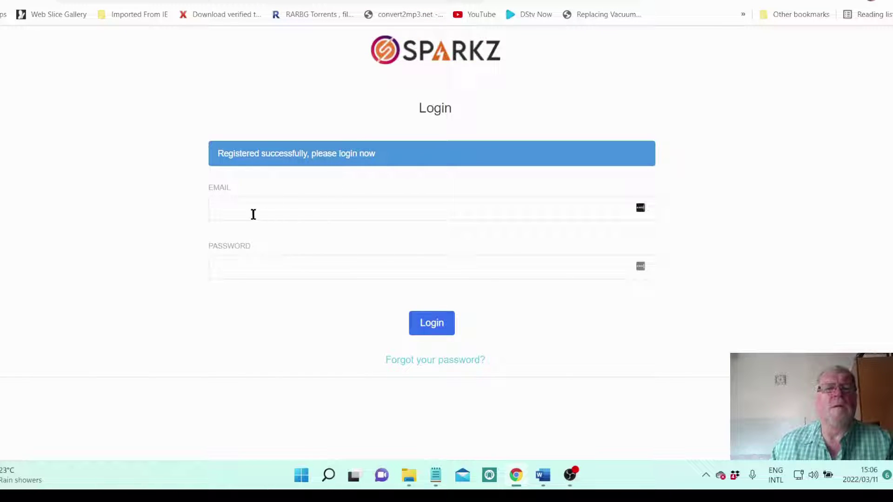
pyautogui.click(252, 214)
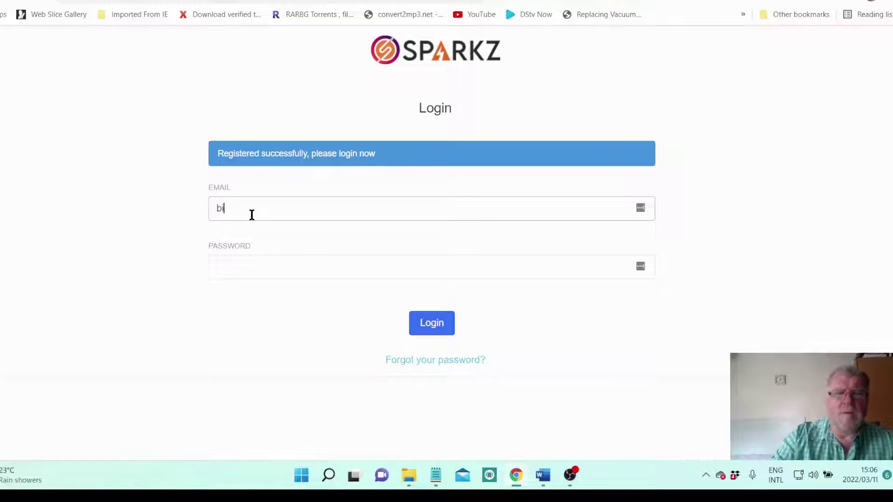
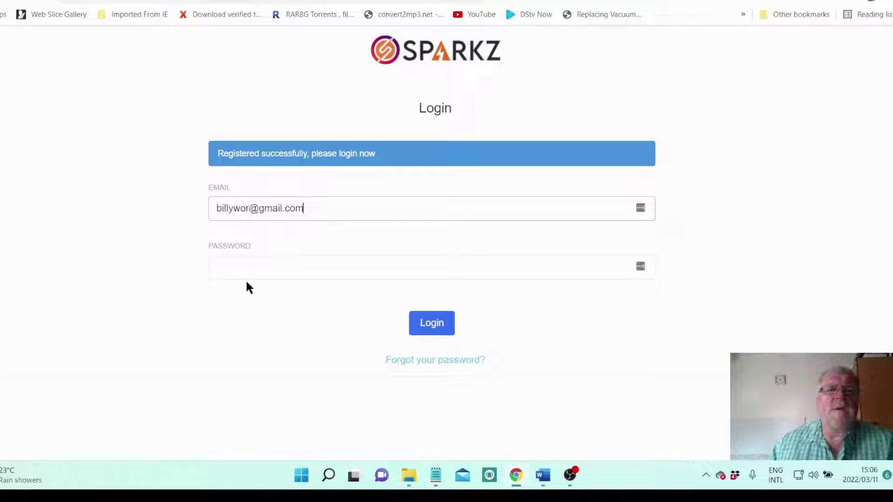
pyautogui.click(247, 267)
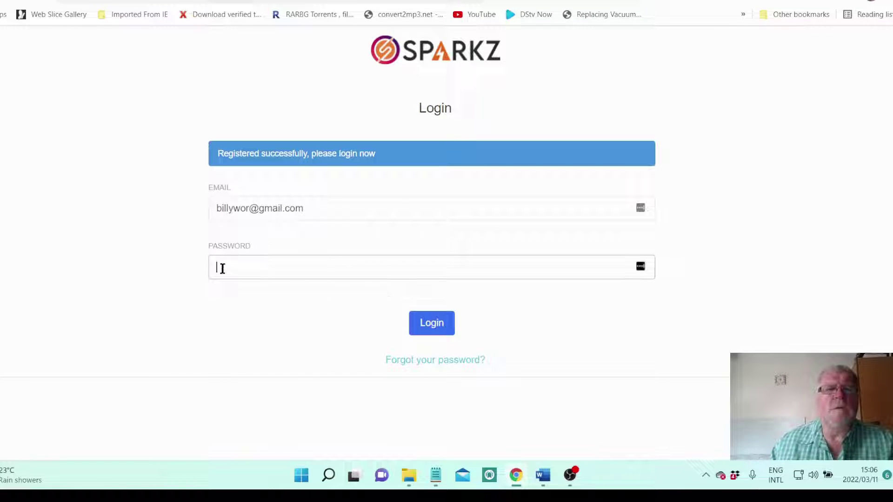
pyautogui.click(641, 271)
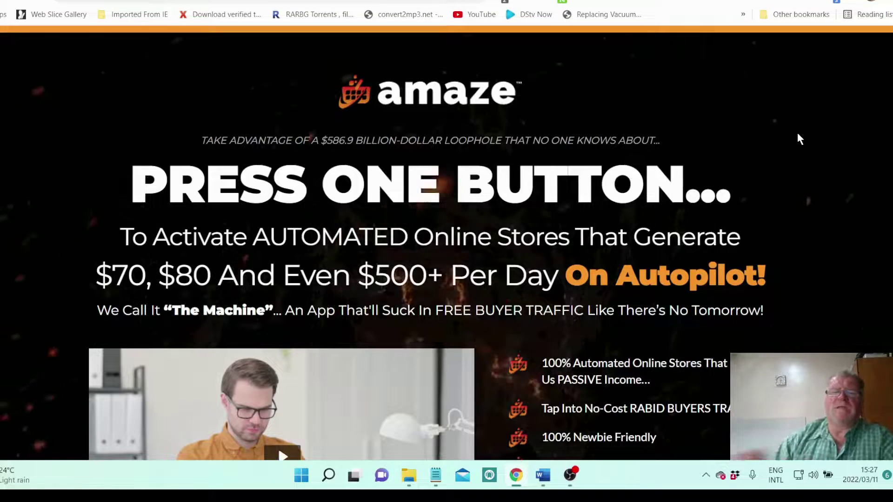
pyautogui.scroll(-2, 802, 150)
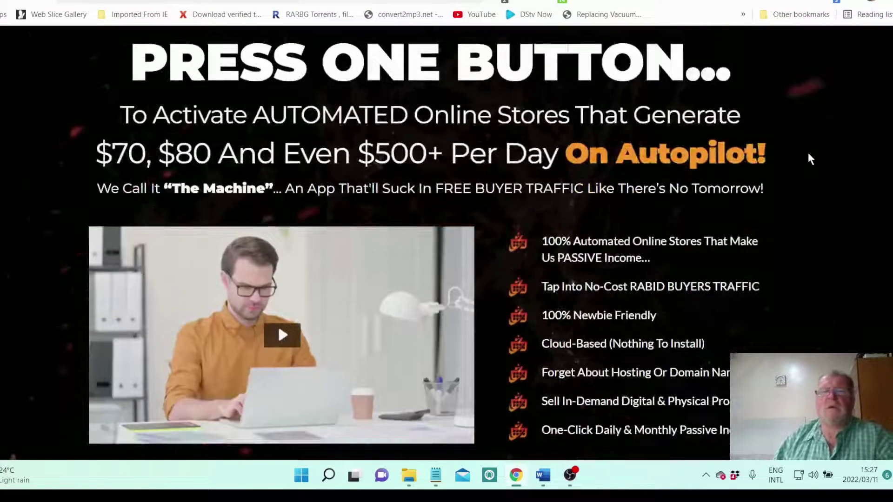
pyautogui.scroll(-1, 810, 160)
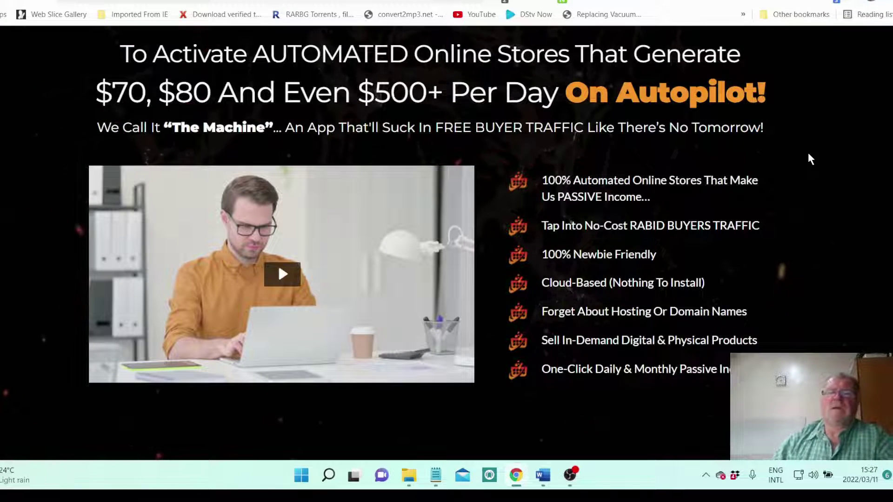
pyautogui.scroll(-5, 814, 149)
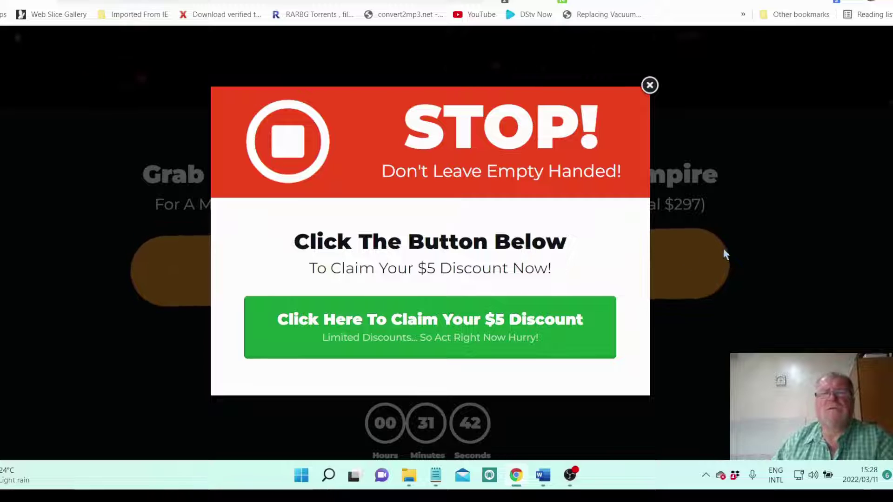
# Step: Dismiss the STOP! $5 discount popup on the Amaze sales page
pyautogui.click(648, 85)
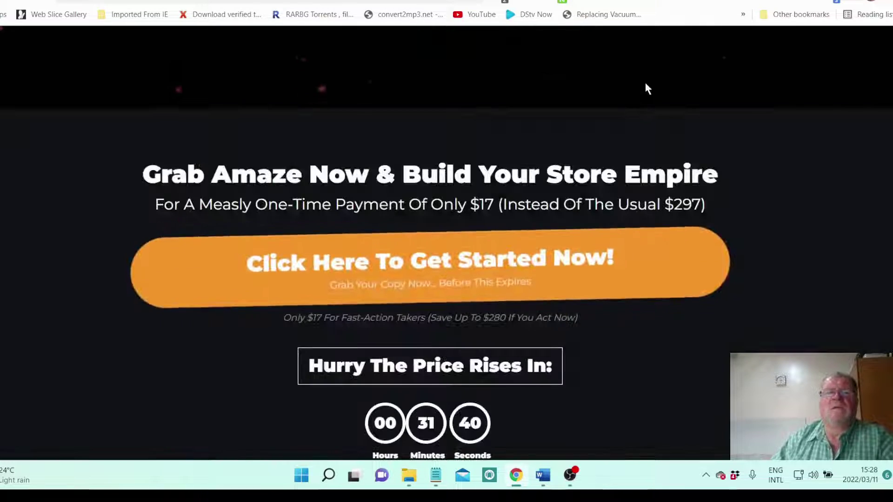
pyautogui.scroll(-1, 647, 320)
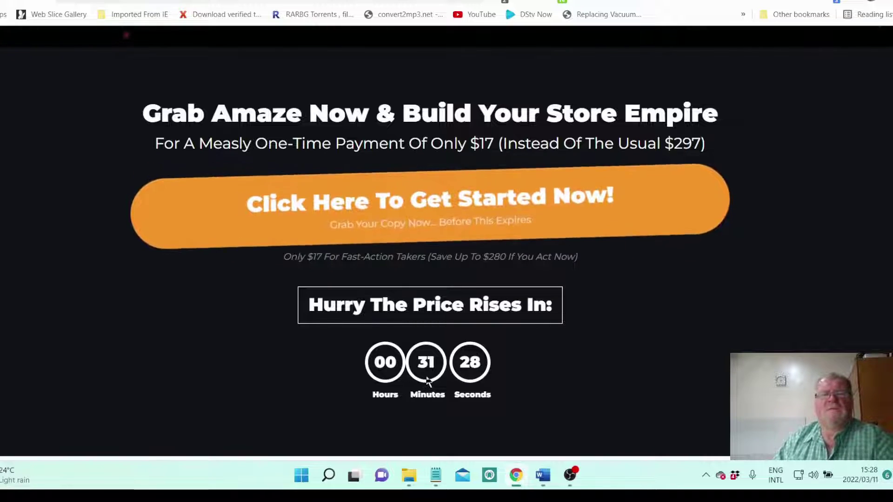
pyautogui.scroll(-3, 578, 355)
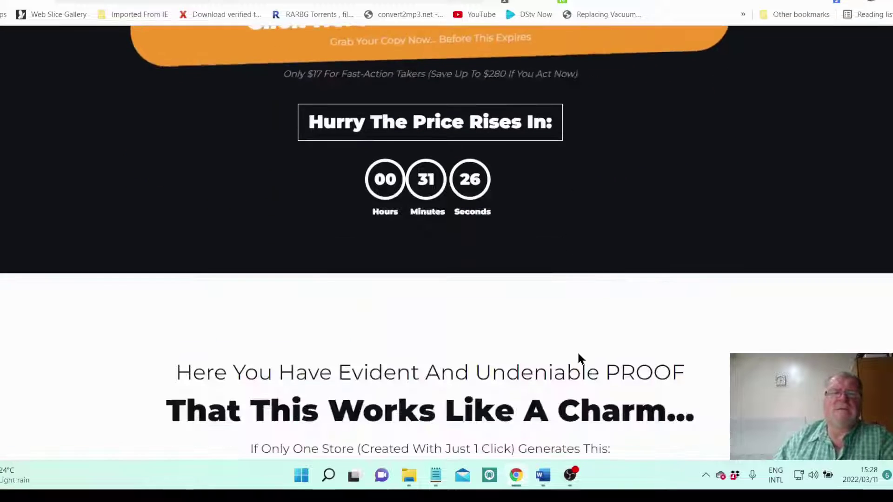
pyautogui.scroll(2, 578, 355)
pyautogui.scroll(-2, 577, 354)
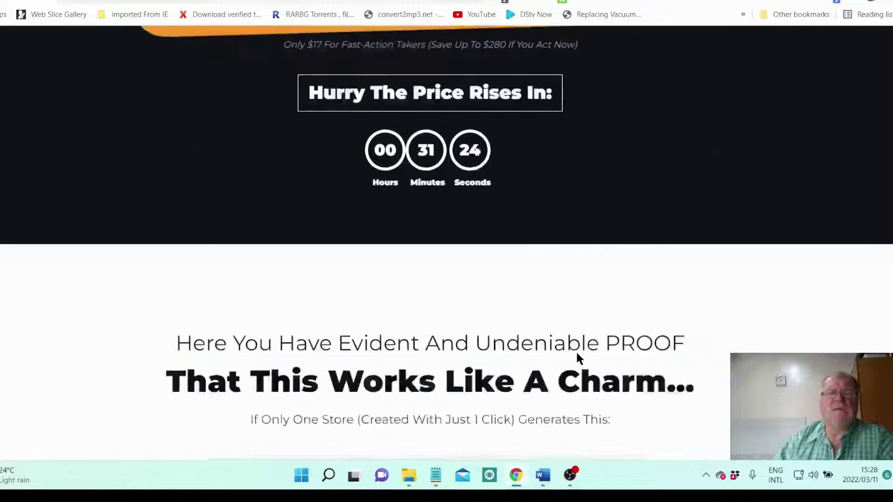
pyautogui.scroll(-1, 577, 354)
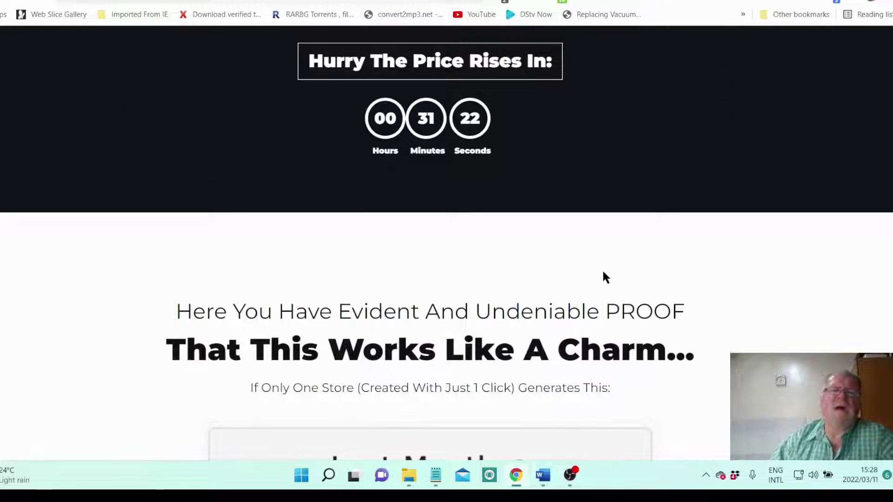
pyautogui.scroll(-2, 603, 265)
pyautogui.scroll(-2, 602, 267)
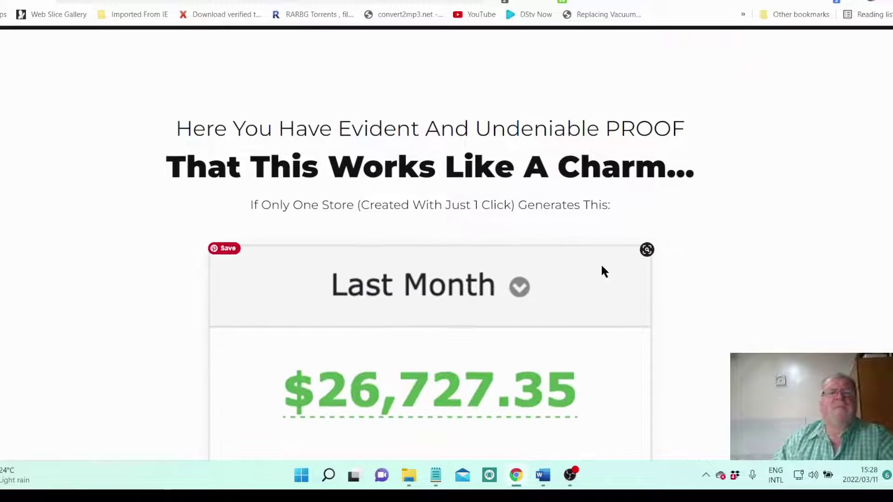
pyautogui.scroll(-5, 768, 280)
pyautogui.scroll(-4, 759, 282)
pyautogui.scroll(-1, 759, 282)
pyautogui.scroll(-3, 760, 281)
pyautogui.scroll(-5, 760, 281)
pyautogui.scroll(-2, 760, 284)
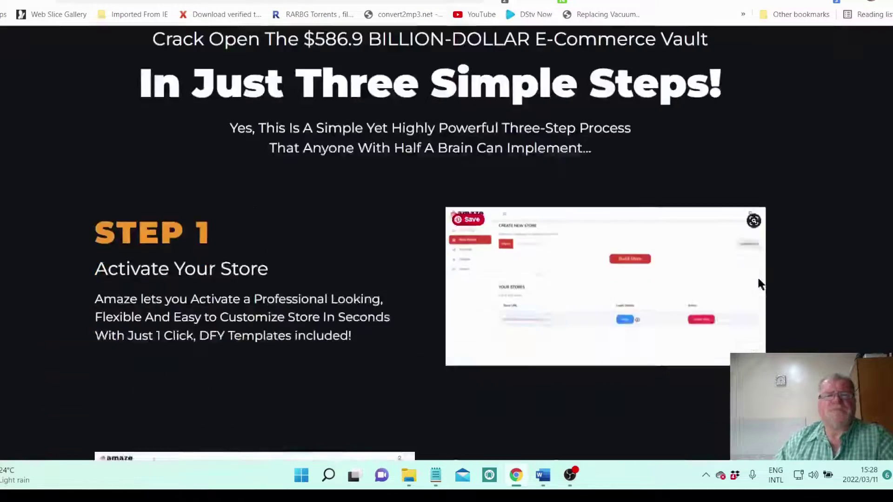
pyautogui.scroll(-2, 759, 284)
pyautogui.scroll(-2, 760, 283)
pyautogui.scroll(3, 757, 278)
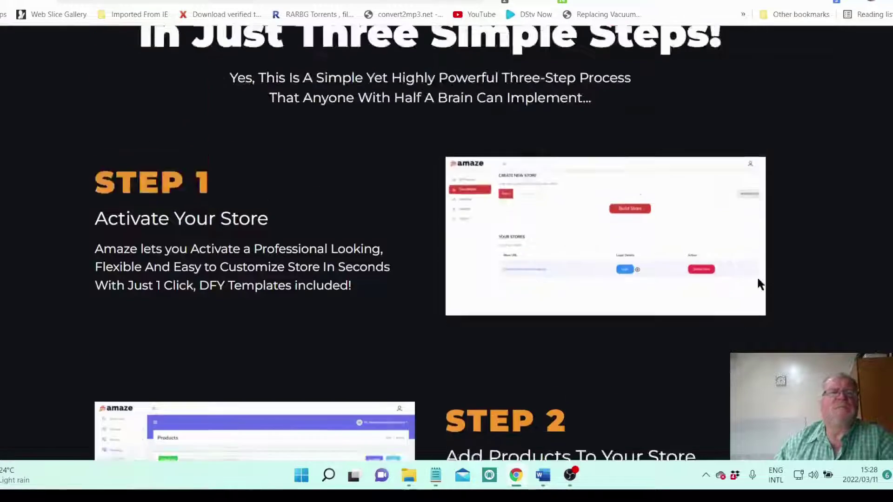
pyautogui.scroll(-1, 757, 278)
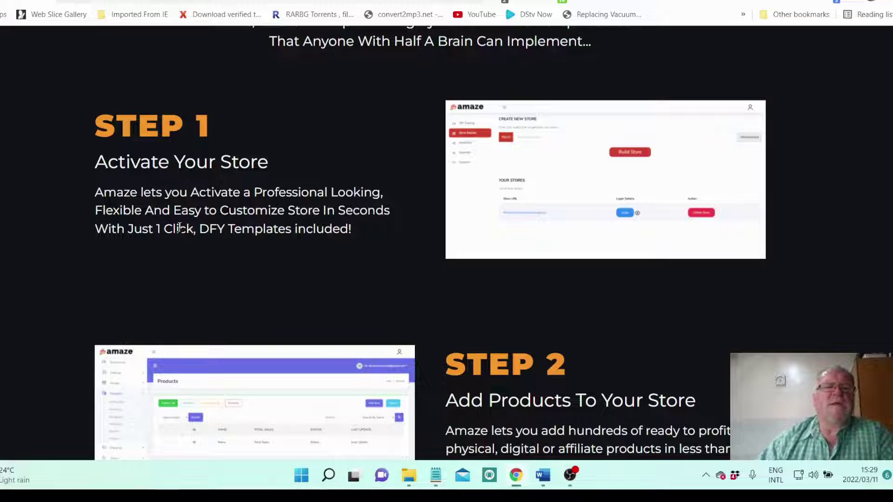
pyautogui.moveTo(605, 236)
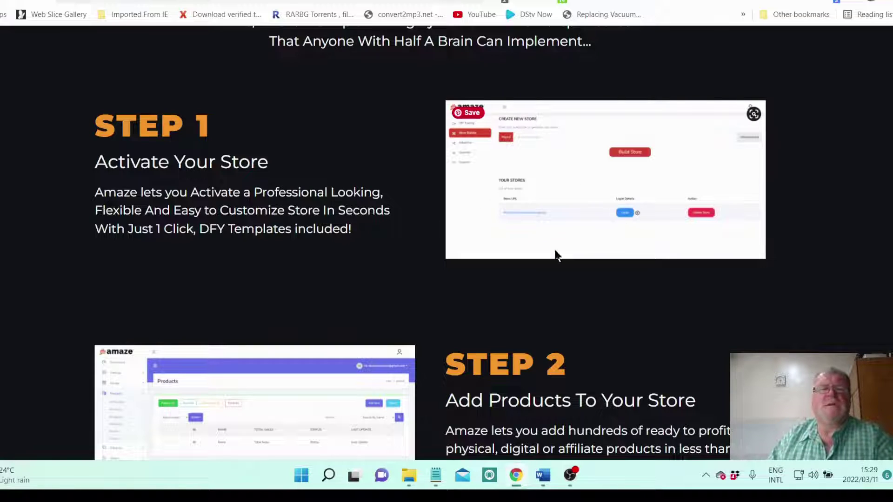
pyautogui.scroll(-2, 554, 286)
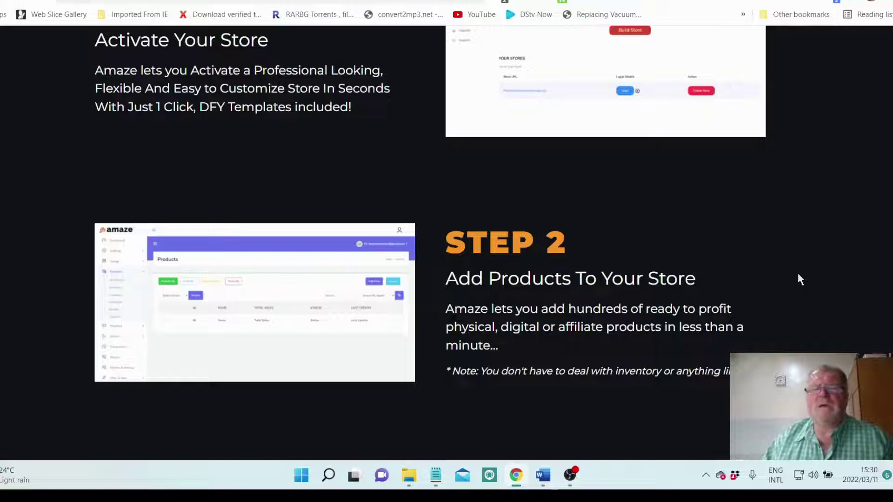
pyautogui.scroll(-4, 801, 279)
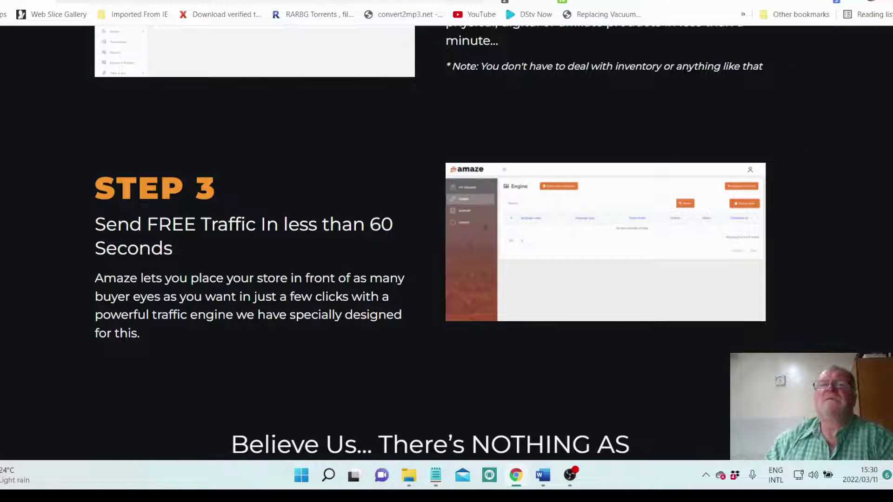
pyautogui.scroll(-15, 447, 244)
pyautogui.scroll(5, 741, 149)
pyautogui.scroll(3, 740, 149)
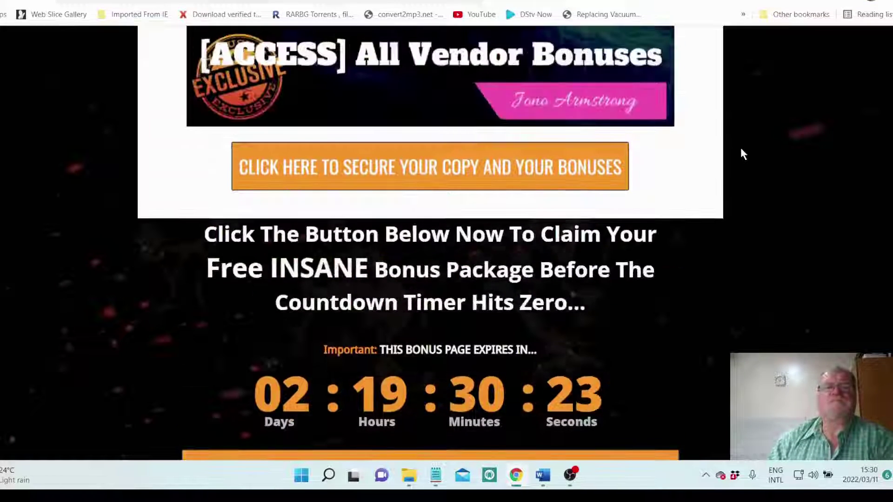
pyautogui.scroll(3, 742, 154)
pyautogui.scroll(1, 791, 151)
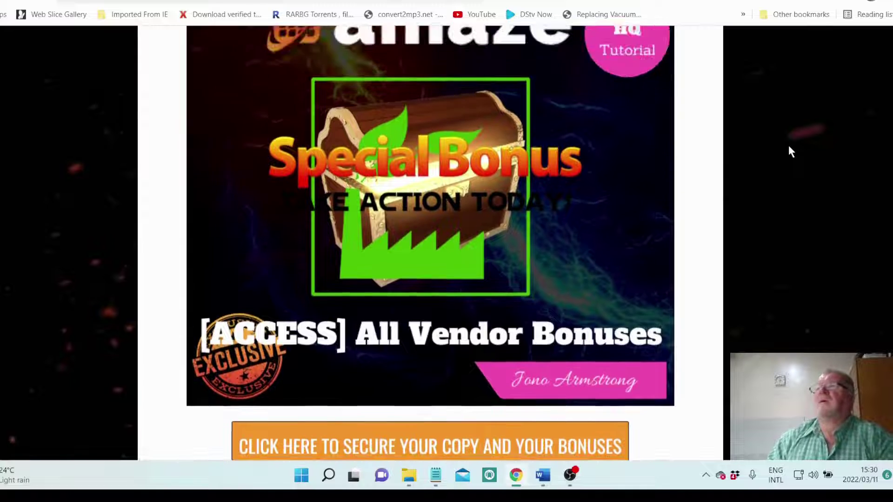
pyautogui.scroll(1, 791, 151)
pyautogui.scroll(2, 790, 151)
pyautogui.scroll(2, 791, 152)
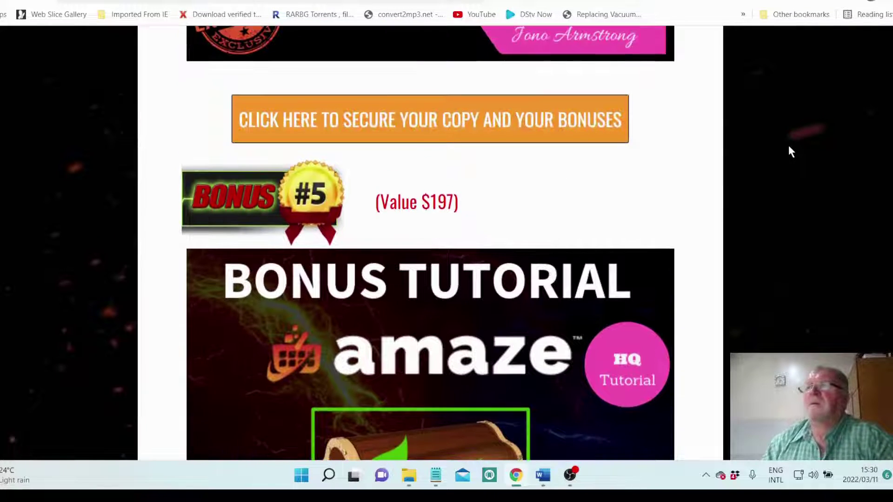
pyautogui.scroll(1, 791, 152)
pyautogui.scroll(1, 791, 152)
pyautogui.scroll(1, 791, 151)
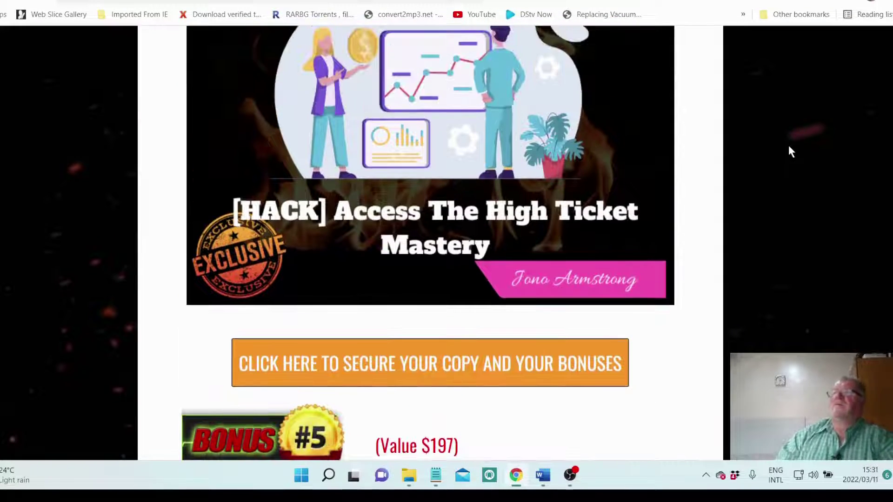
pyautogui.scroll(1, 791, 151)
pyautogui.scroll(2, 791, 152)
pyautogui.scroll(1, 791, 152)
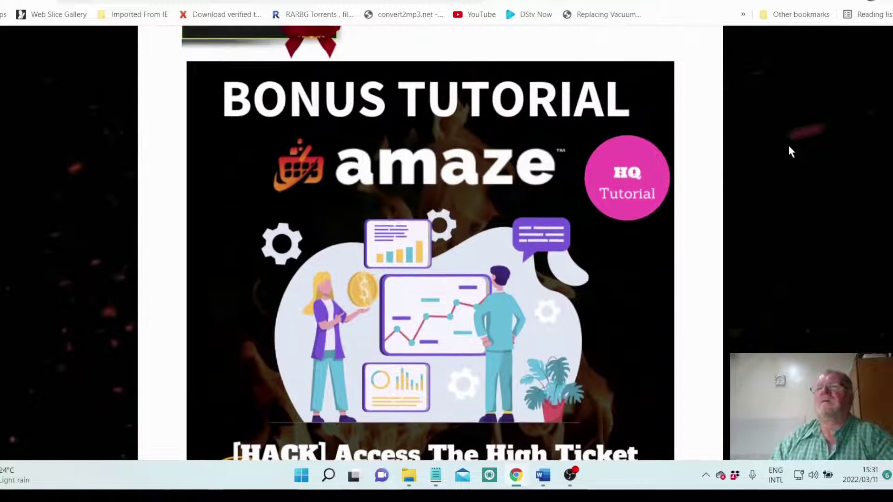
pyautogui.scroll(1, 791, 152)
pyautogui.scroll(1, 790, 152)
pyautogui.scroll(1, 790, 151)
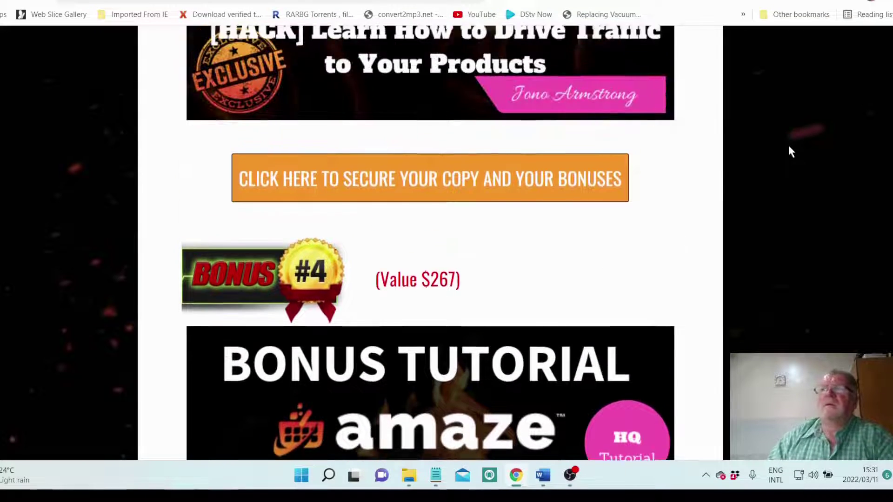
pyautogui.scroll(1, 791, 152)
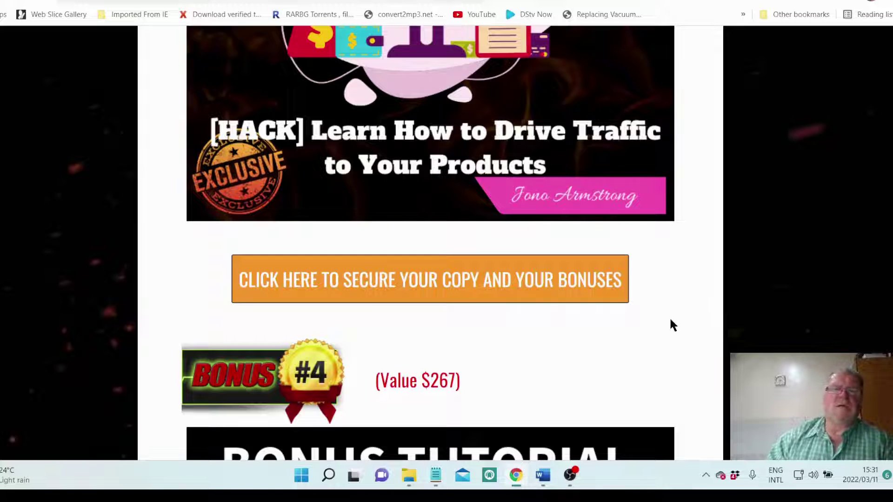
# Step: Follow the link to the Amaze purchase page to secure a copy
pyautogui.click(499, 287)
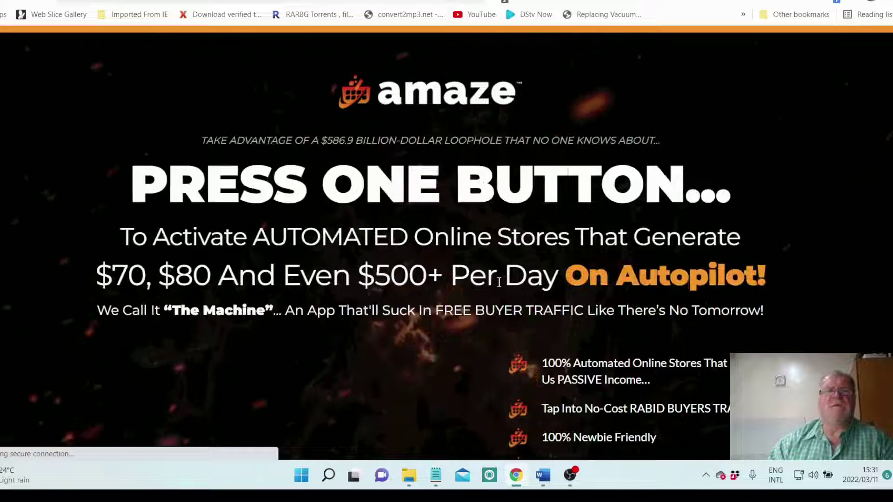
pyautogui.scroll(-4, 698, 272)
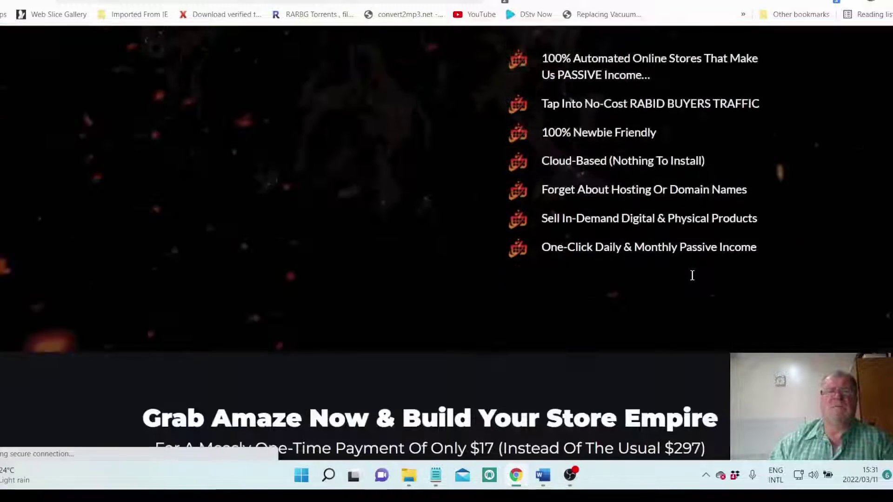
pyautogui.scroll(-3, 694, 280)
pyautogui.scroll(-3, 695, 281)
pyautogui.scroll(-5, 695, 281)
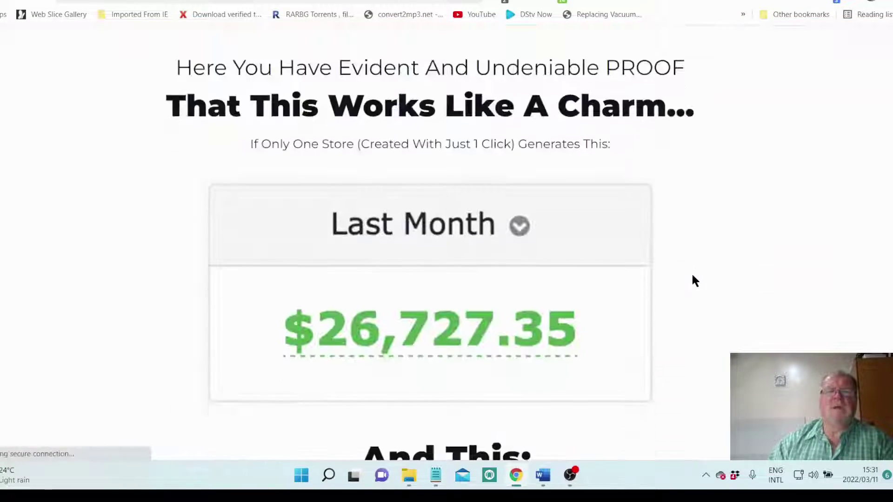
pyautogui.scroll(-5, 695, 281)
pyautogui.scroll(-5, 694, 280)
pyautogui.scroll(-5, 694, 281)
pyautogui.scroll(-4, 695, 280)
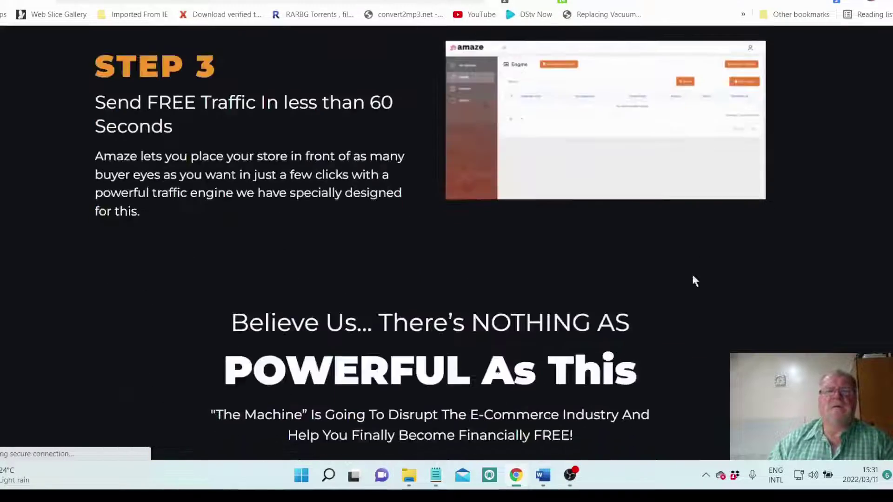
pyautogui.scroll(-5, 694, 280)
pyautogui.scroll(-5, 694, 281)
pyautogui.scroll(-4, 693, 275)
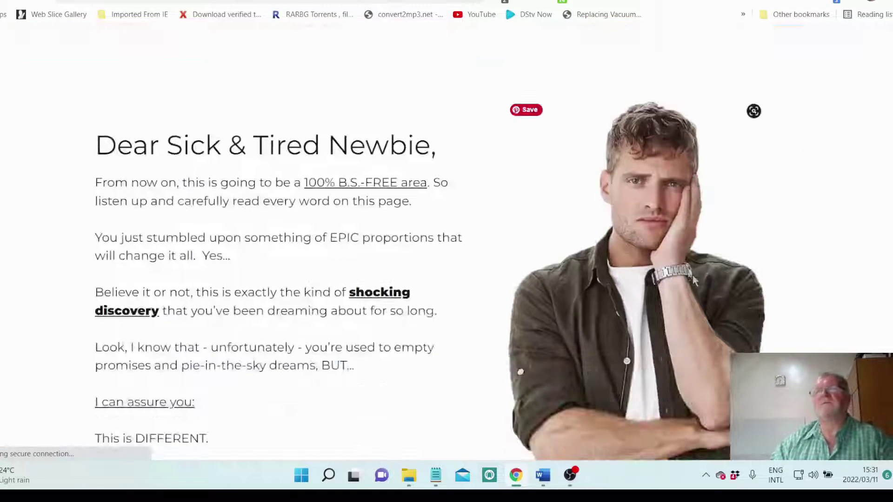
pyautogui.scroll(-2, 791, 203)
pyautogui.scroll(-3, 785, 216)
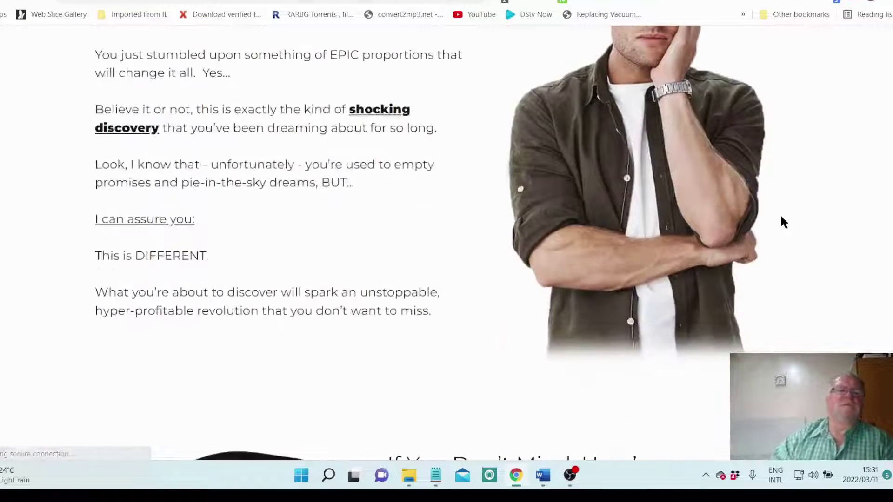
pyautogui.scroll(-5, 781, 221)
pyautogui.scroll(-5, 781, 221)
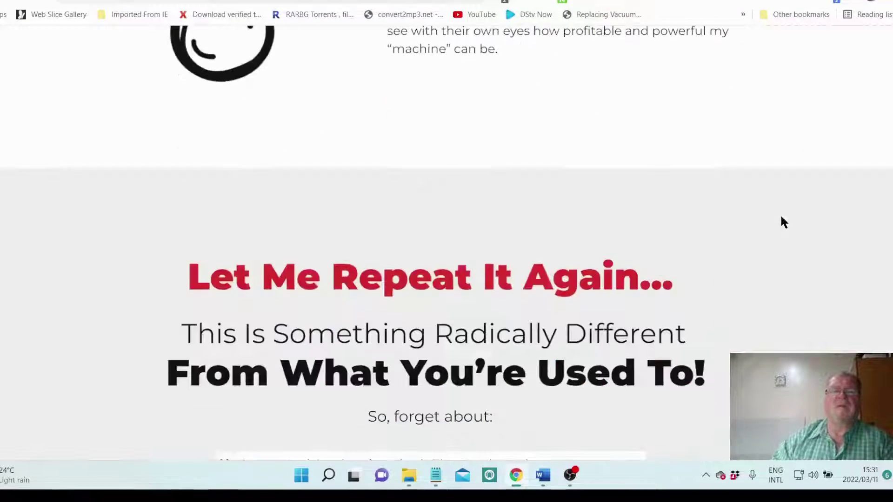
pyautogui.scroll(-4, 781, 222)
pyautogui.scroll(-2, 781, 222)
pyautogui.scroll(-1, 781, 221)
pyautogui.scroll(-1, 781, 221)
pyautogui.scroll(-4, 781, 221)
pyautogui.scroll(-4, 782, 222)
pyautogui.scroll(-2, 782, 223)
pyautogui.scroll(-4, 783, 222)
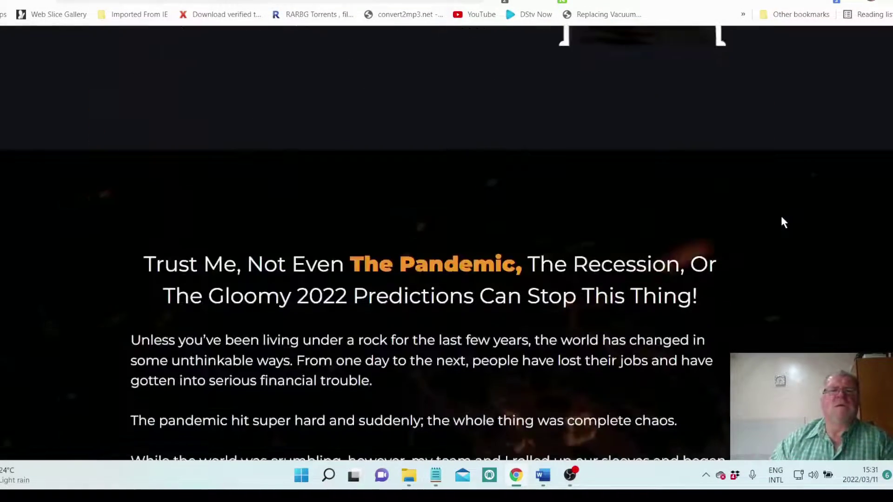
pyautogui.scroll(-4, 782, 222)
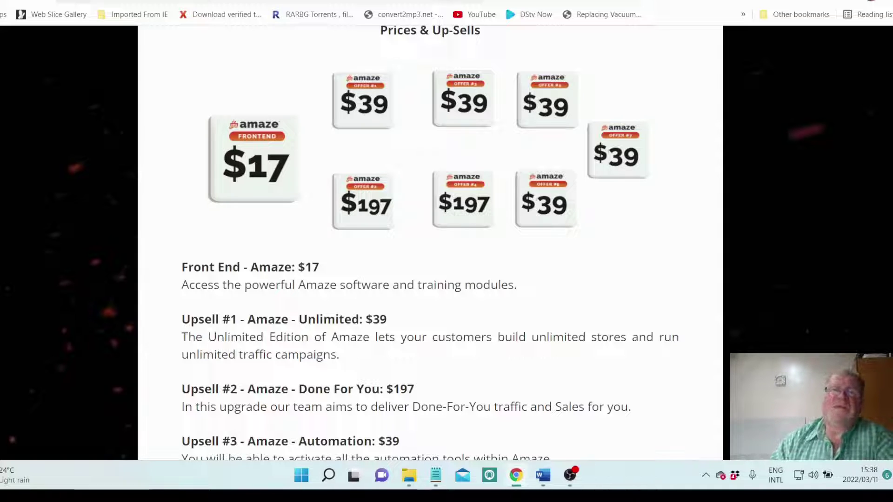
pyautogui.moveTo(429, 147)
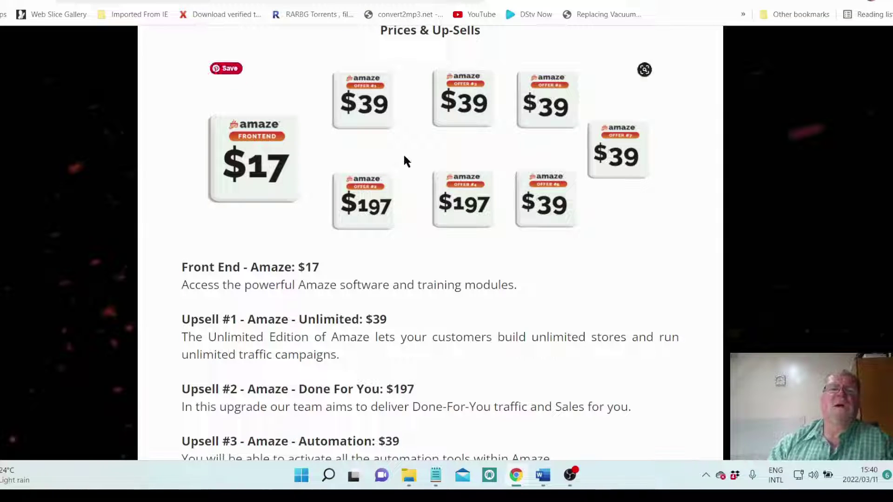
pyautogui.scroll(-1, 444, 260)
pyautogui.scroll(-2, 542, 268)
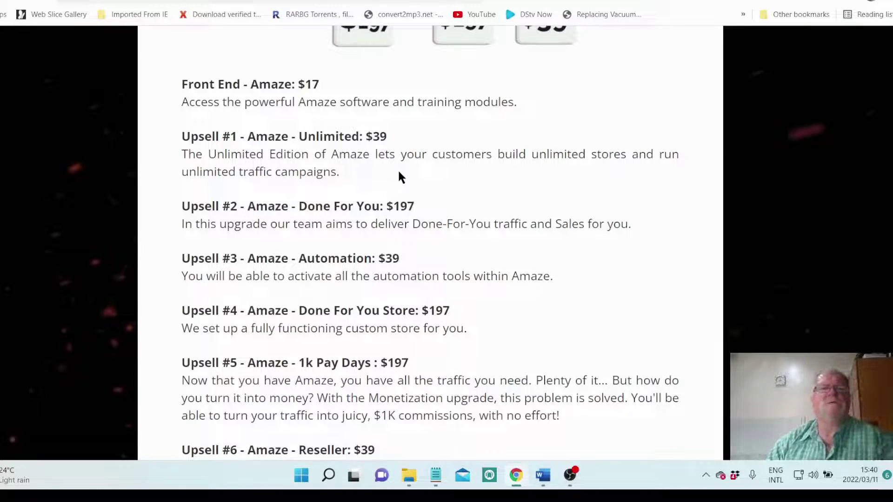
pyautogui.scroll(-1, 468, 205)
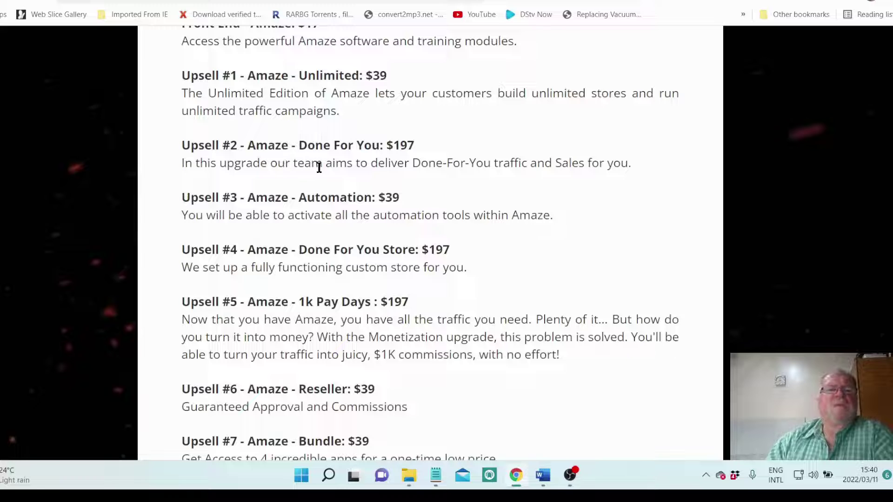
pyautogui.scroll(-1, 500, 195)
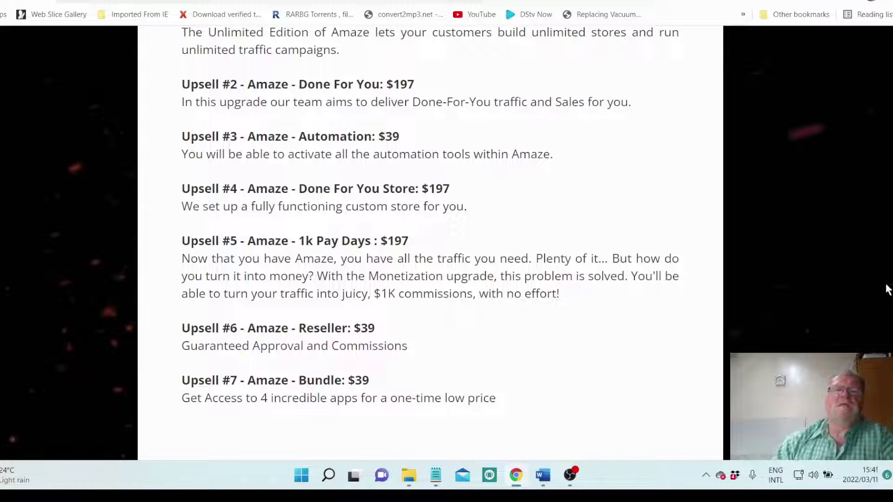
pyautogui.scroll(-2, 657, 256)
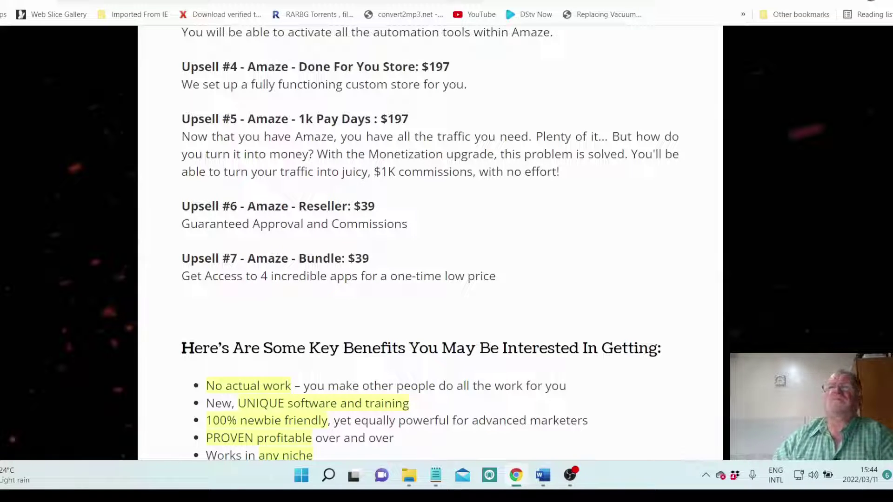
pyautogui.scroll(5, 712, 310)
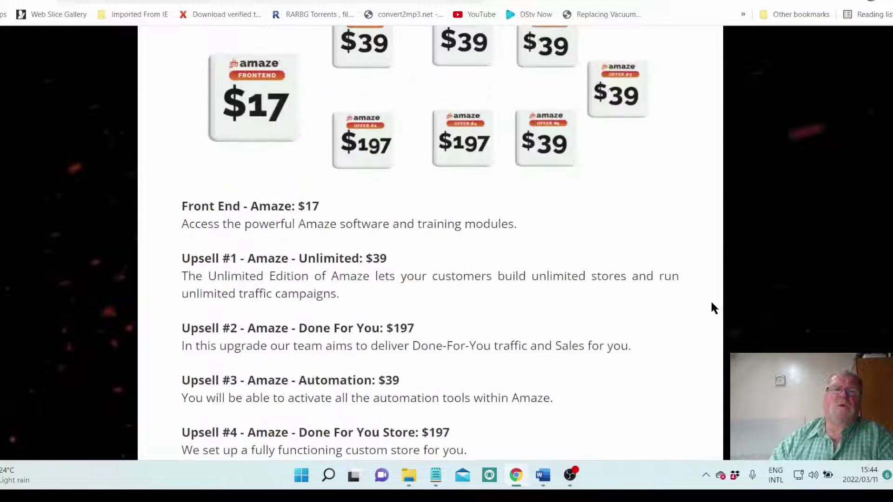
pyautogui.scroll(-1, 711, 304)
pyautogui.scroll(-5, 711, 300)
pyautogui.scroll(-6, 711, 296)
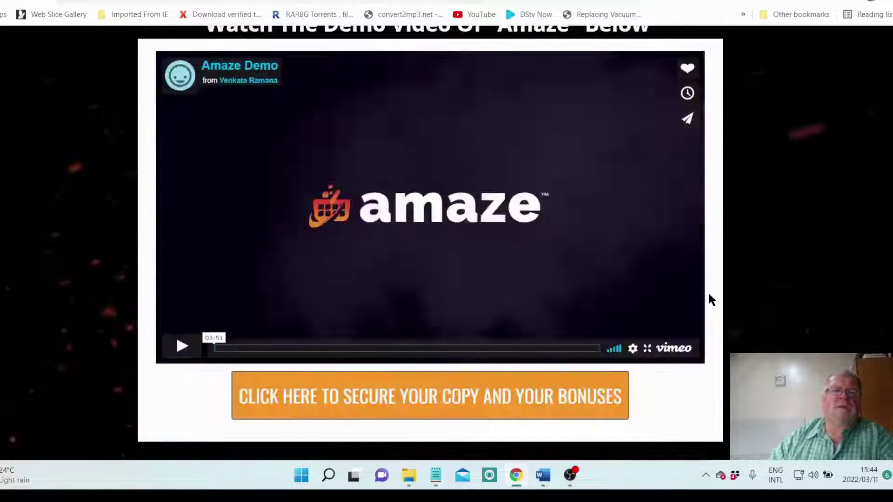
pyautogui.scroll(-1, 709, 298)
pyautogui.scroll(-5, 709, 300)
pyautogui.scroll(-1, 710, 300)
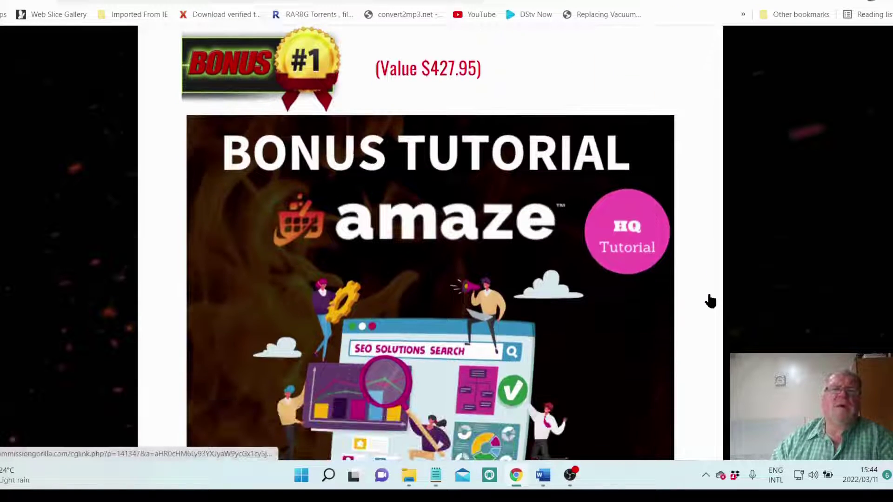
pyautogui.scroll(-2, 711, 300)
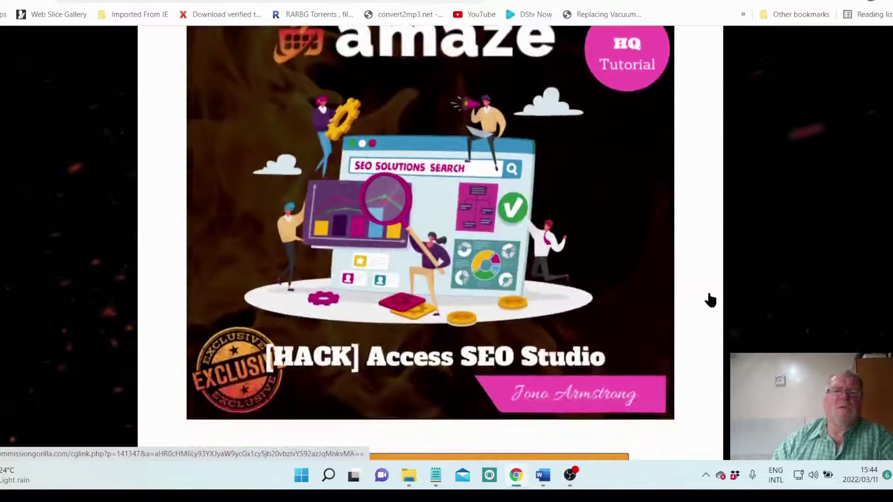
pyautogui.scroll(-5, 710, 300)
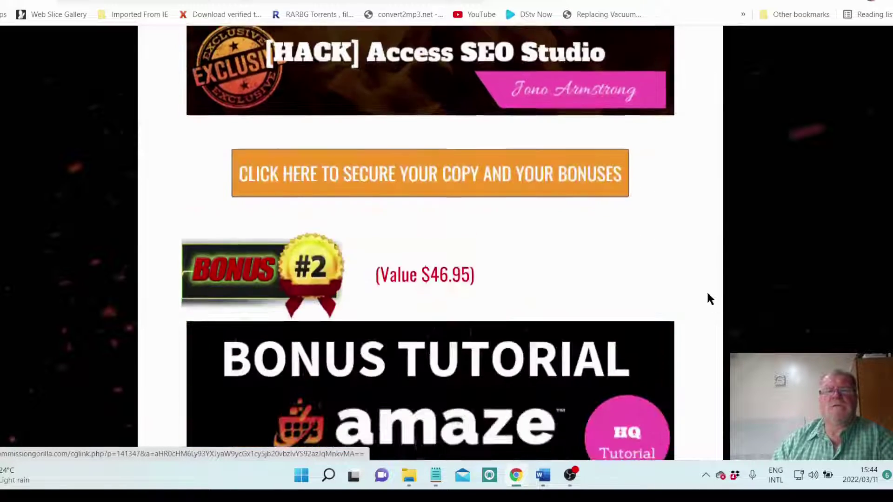
pyautogui.scroll(-3, 707, 291)
pyautogui.scroll(-2, 706, 291)
pyautogui.scroll(-1, 705, 291)
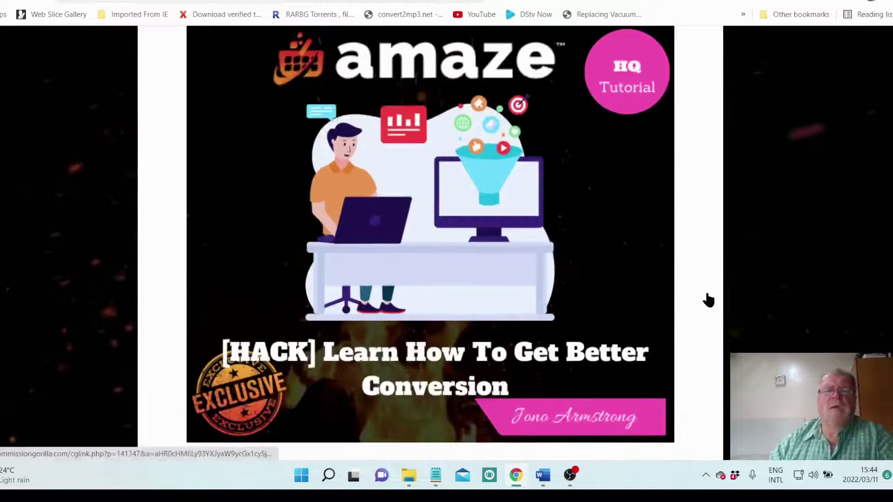
pyautogui.scroll(-1, 707, 300)
pyautogui.scroll(-3, 707, 300)
pyautogui.scroll(-3, 707, 300)
pyautogui.scroll(-2, 707, 301)
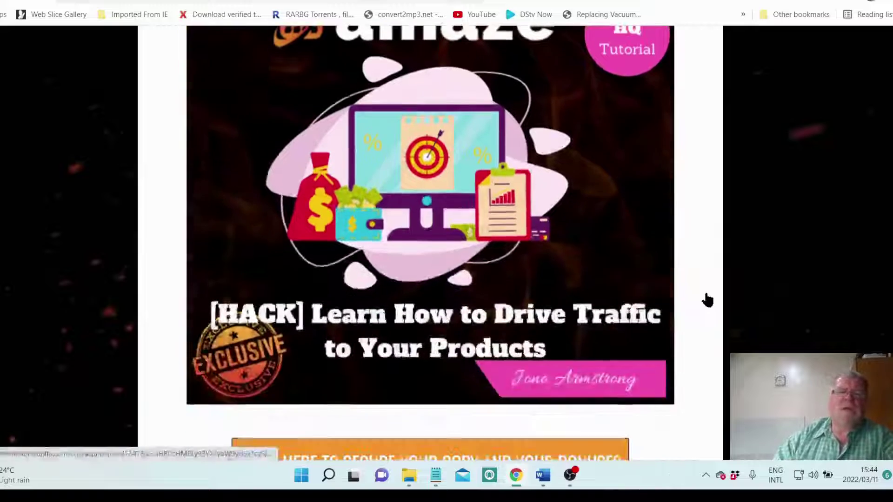
pyautogui.scroll(-1, 707, 300)
pyautogui.scroll(-2, 708, 300)
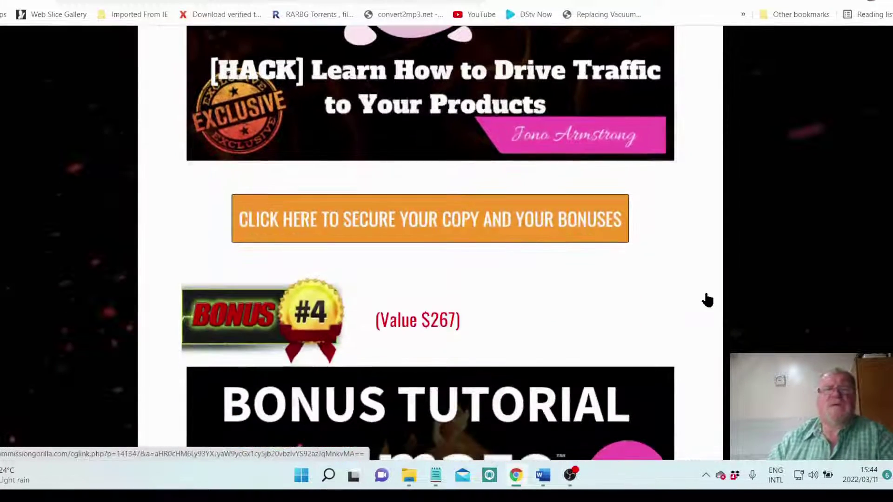
pyautogui.scroll(-2, 707, 300)
pyautogui.scroll(-2, 707, 300)
pyautogui.scroll(-2, 707, 300)
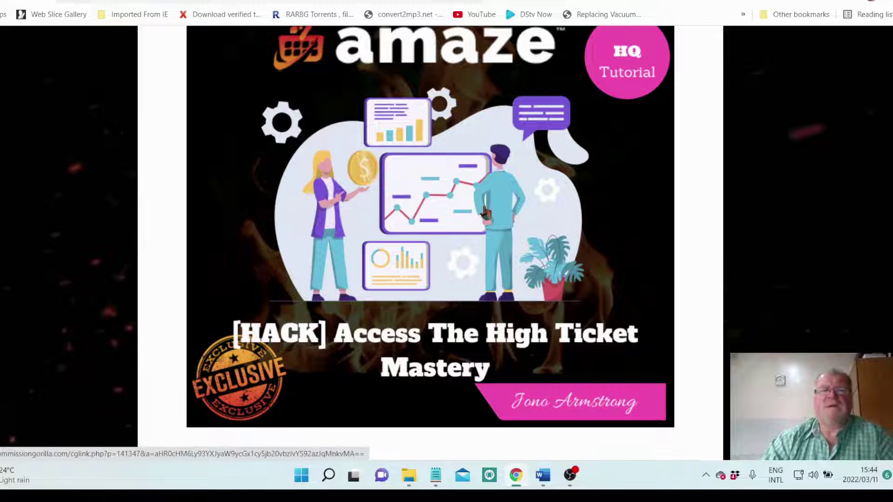
pyautogui.scroll(-5, 588, 205)
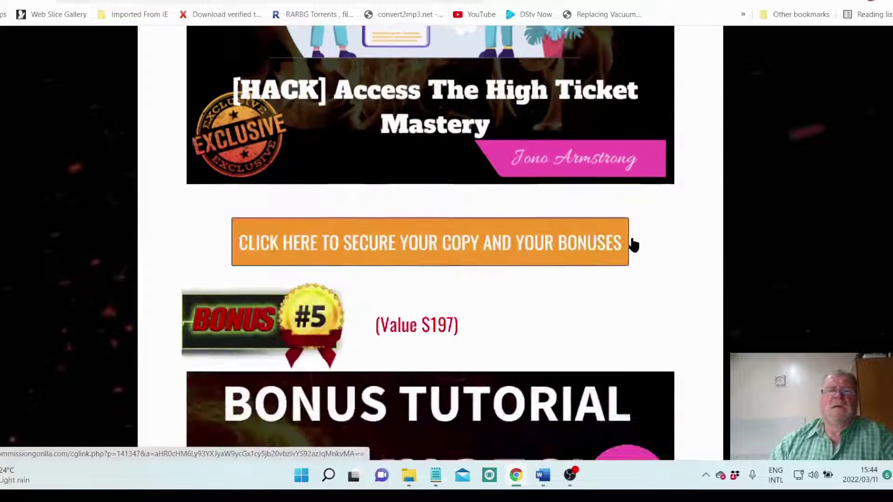
pyautogui.scroll(-1, 634, 248)
pyautogui.scroll(-2, 634, 248)
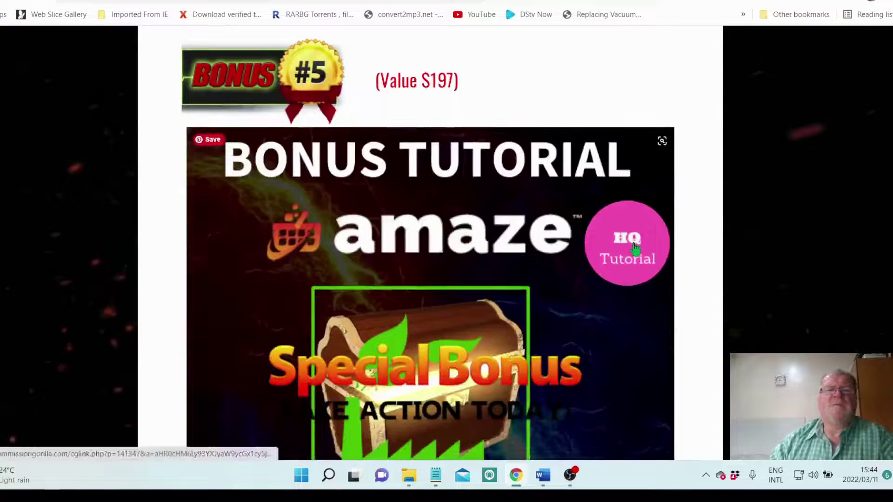
pyautogui.scroll(-2, 635, 250)
pyautogui.scroll(-1, 634, 250)
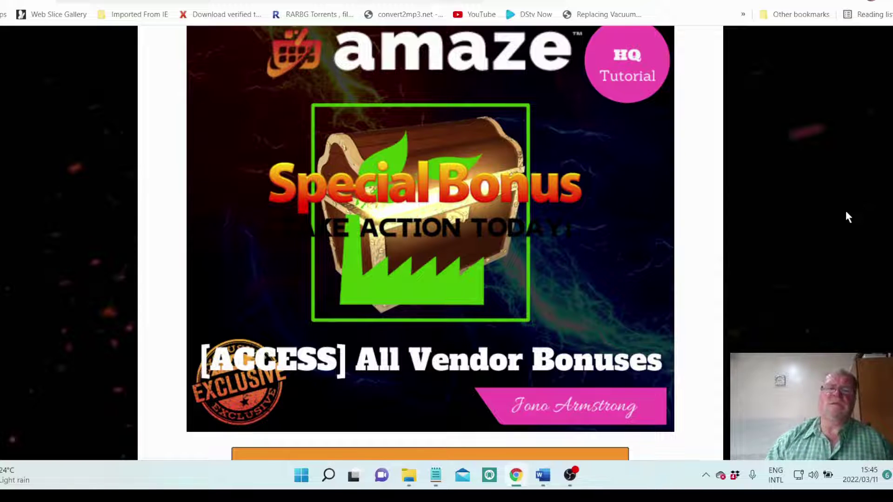
pyautogui.scroll(-1, 670, 253)
pyautogui.scroll(-4, 670, 253)
pyautogui.scroll(1, 670, 254)
pyautogui.scroll(4, 670, 252)
pyautogui.scroll(4, 670, 254)
pyautogui.scroll(4, 670, 253)
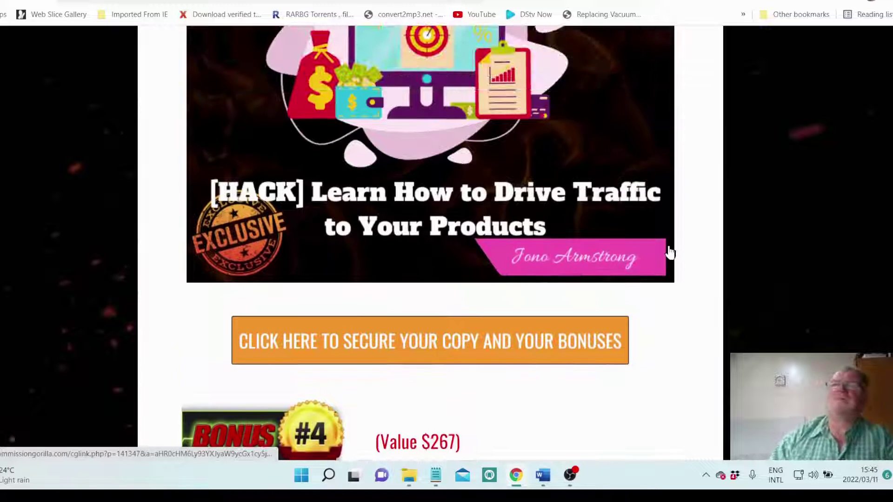